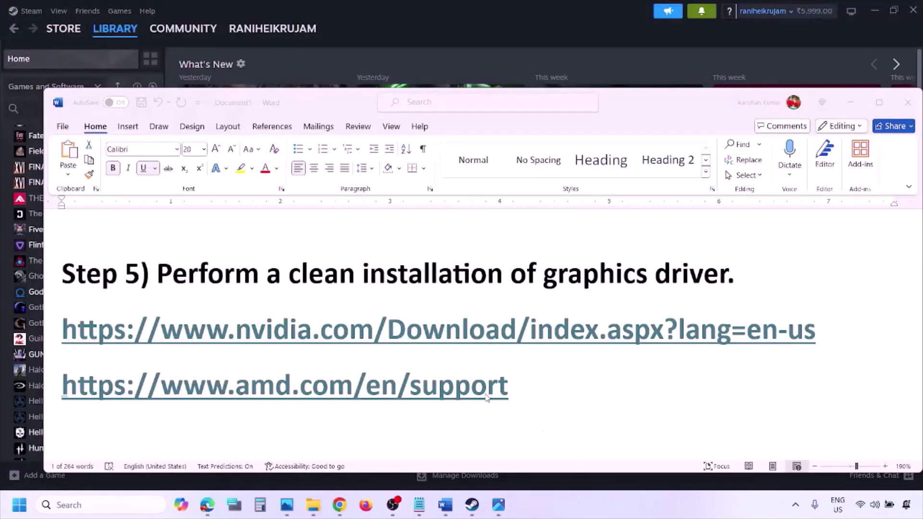
Step: Select the AMD driver support link in Step 5, then scroll on to Step 6
left_click(546, 387)
triple_click(525, 388)
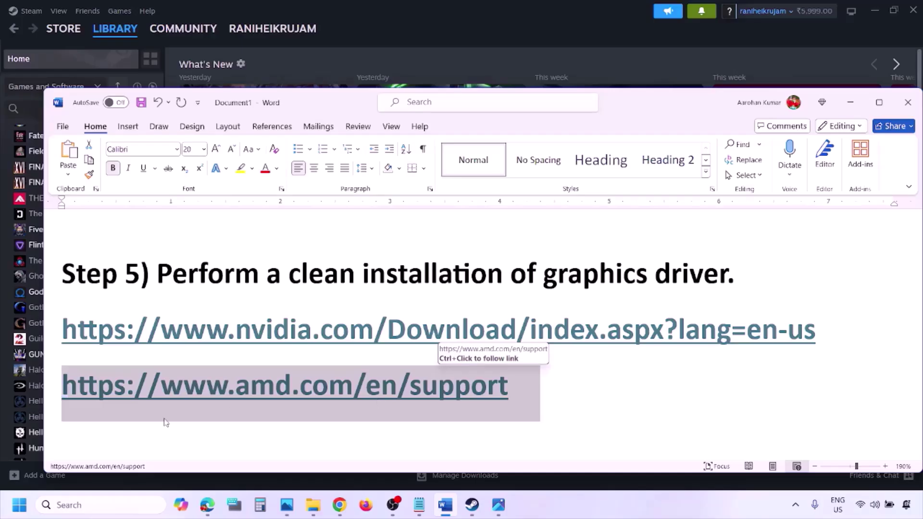
left_click(19, 504)
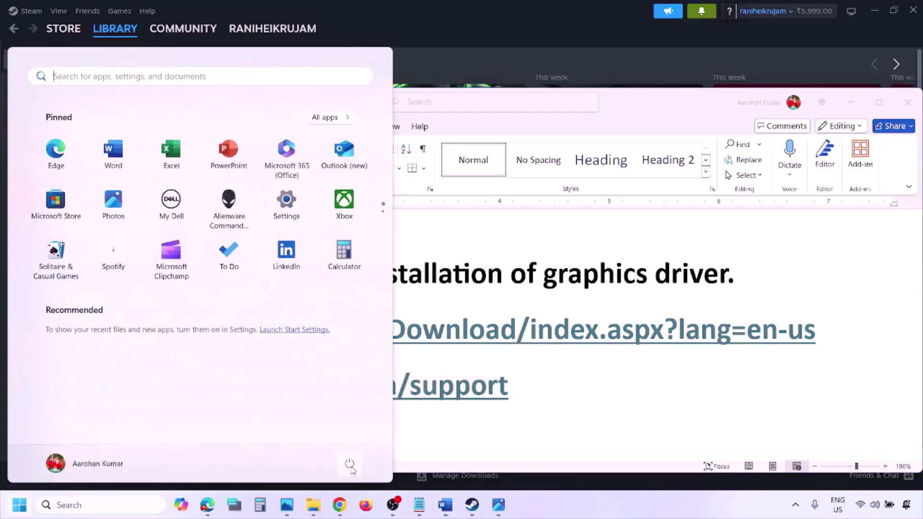
left_click(349, 464)
left_click(581, 506)
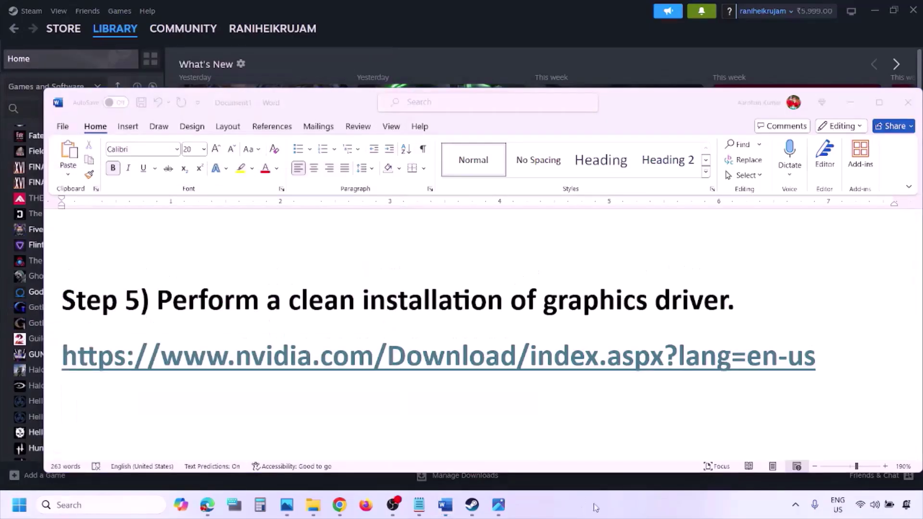
scroll(432, 329, "down", 5)
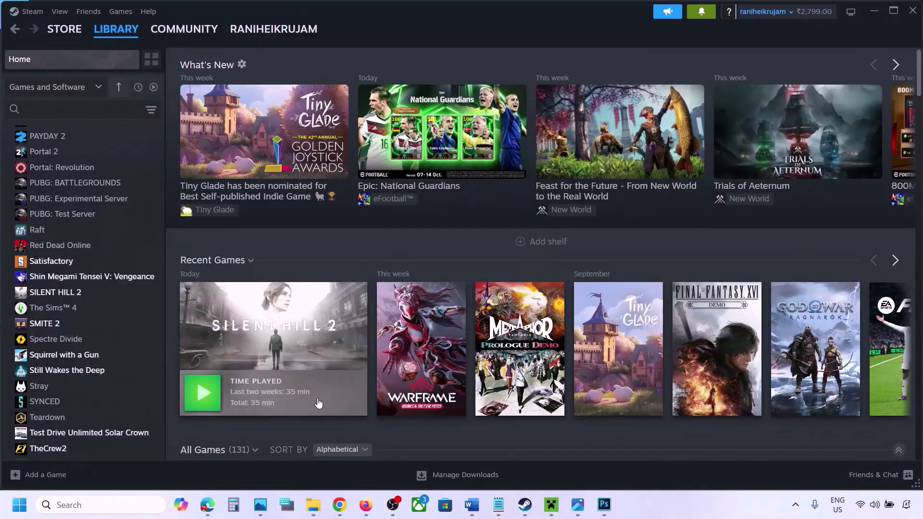
Step: Open Graphics settings, browse to add a desktop app, then cancel without adding one
left_click(72, 504)
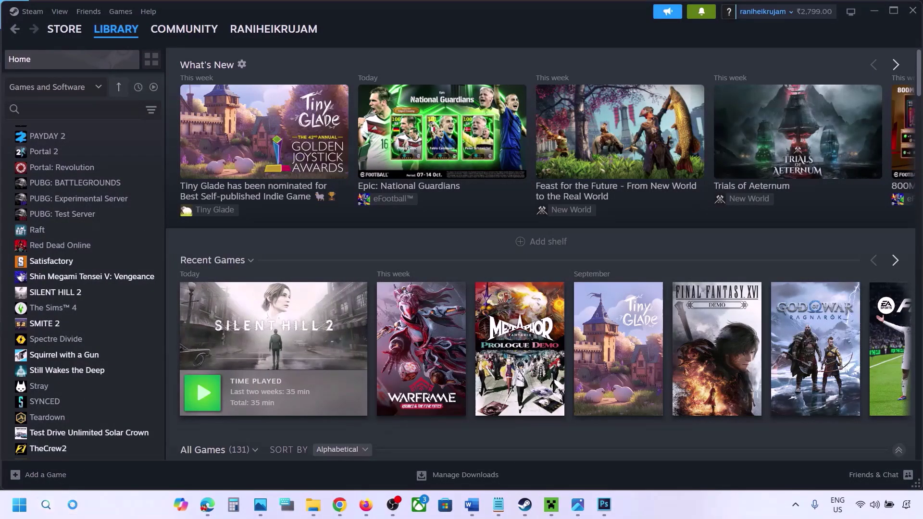
type("graphics")
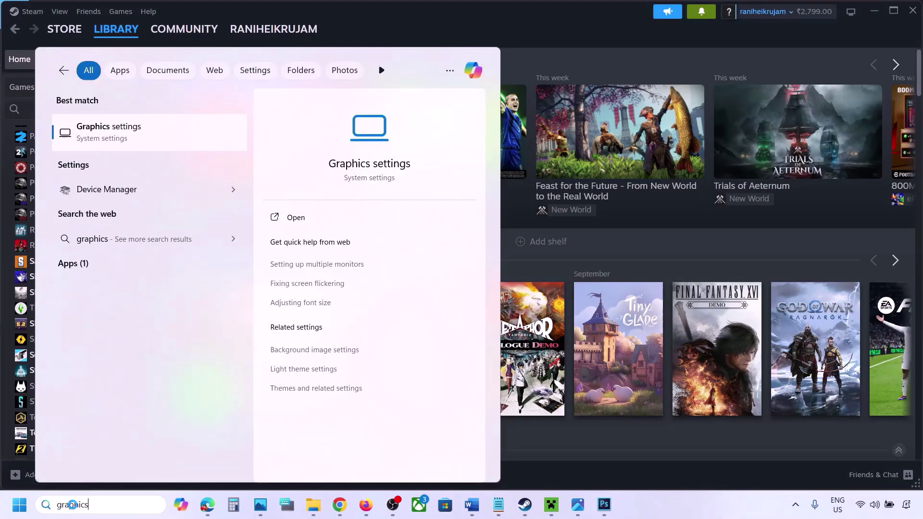
left_click(114, 138)
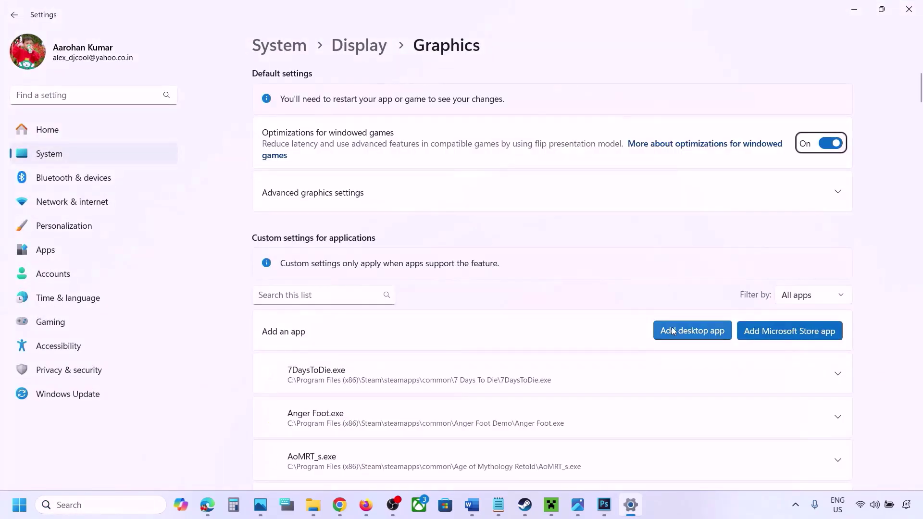
left_click(697, 331)
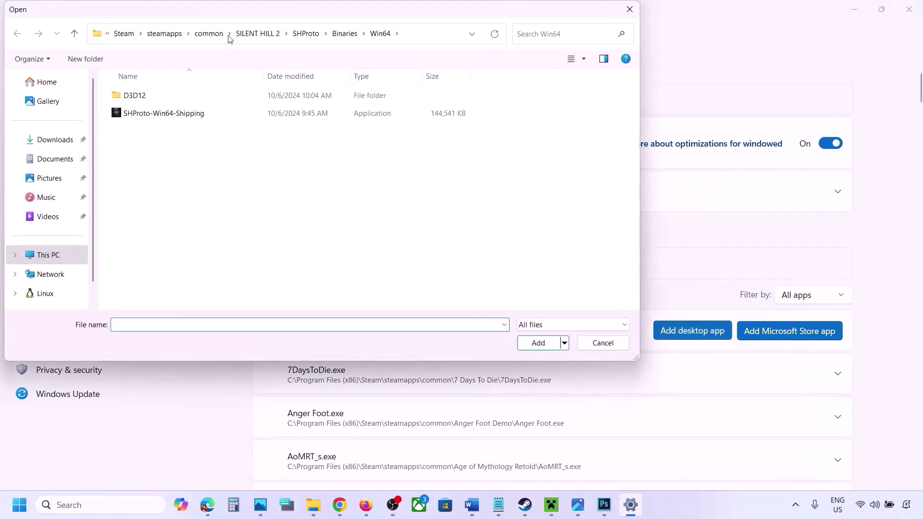
left_click(211, 34)
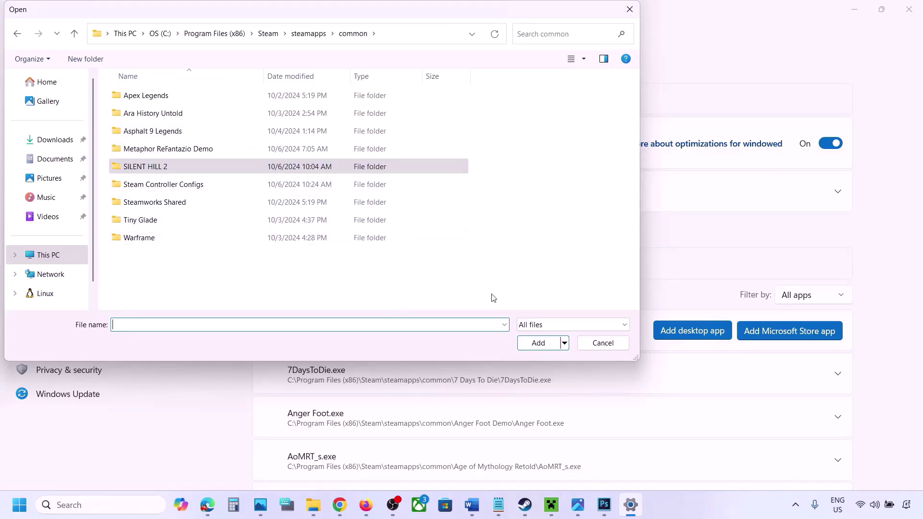
left_click(602, 343)
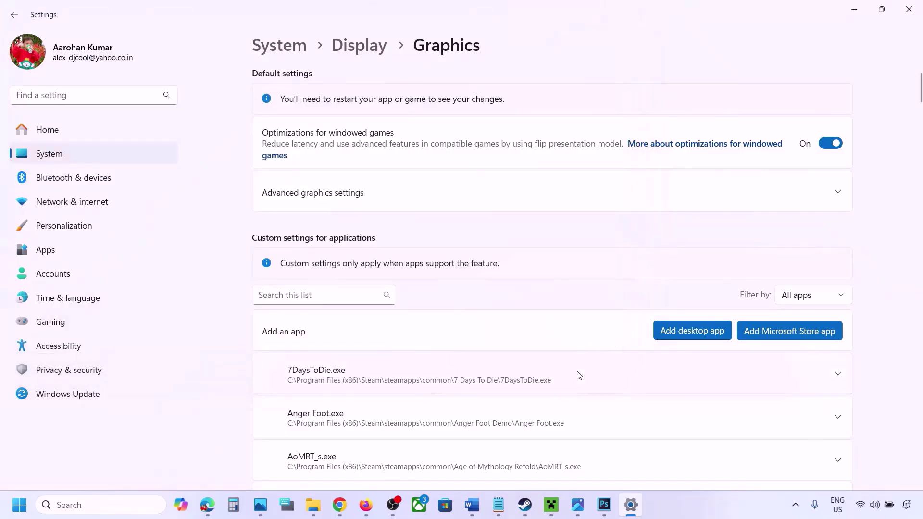
Step: Set ChainedTogether-Win64-Shipping's GPU preference to High Performance (NVIDIA GeForce RTX 3050 Laptop GPU)
scroll(579, 374, "down", 8)
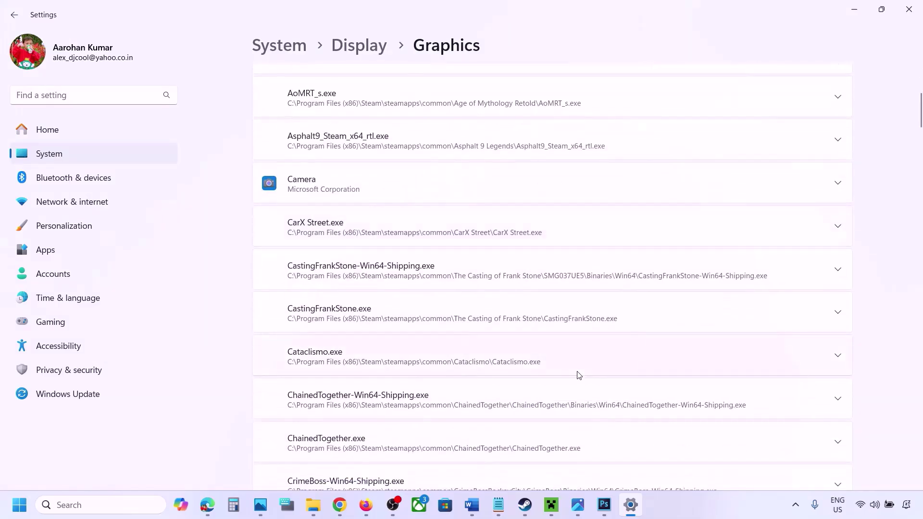
scroll(579, 374, "down", 2)
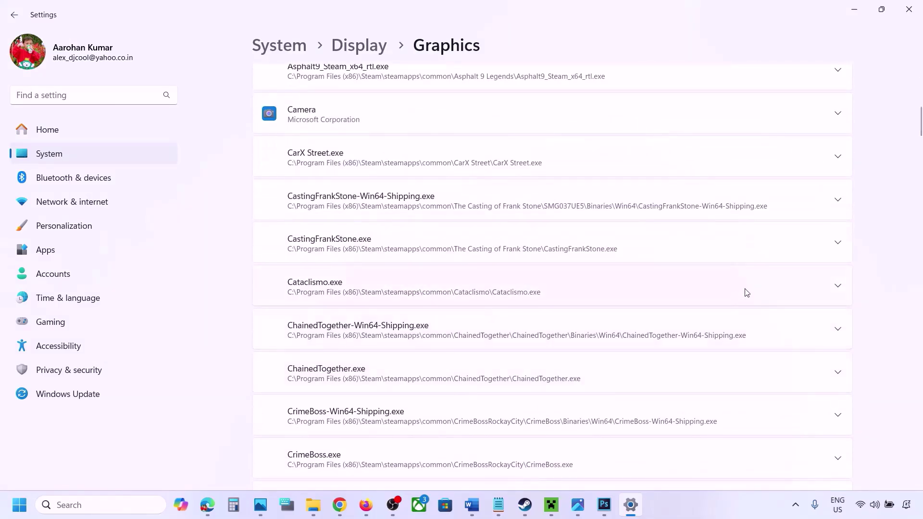
left_click(837, 332)
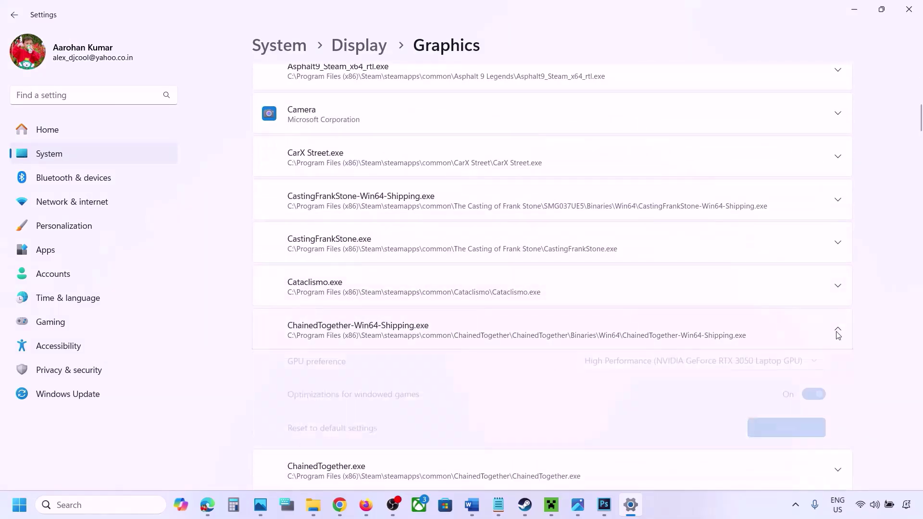
left_click(781, 368)
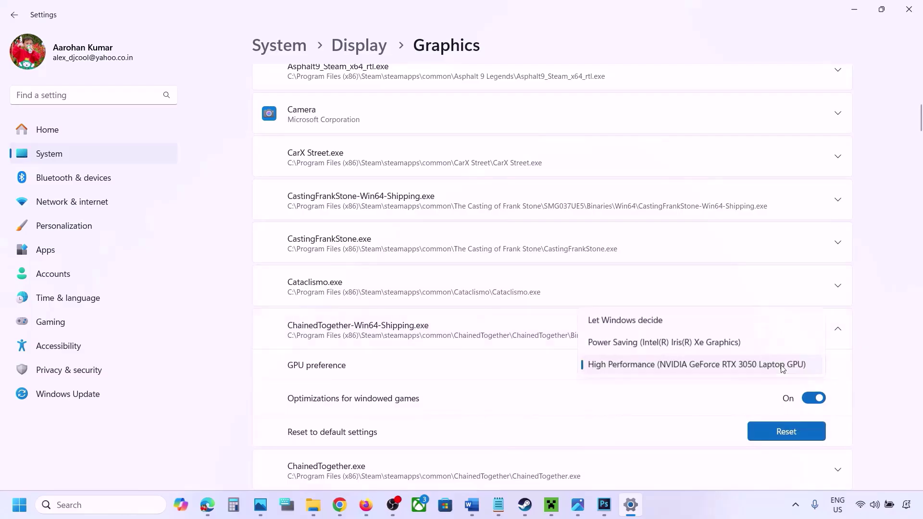
left_click(730, 366)
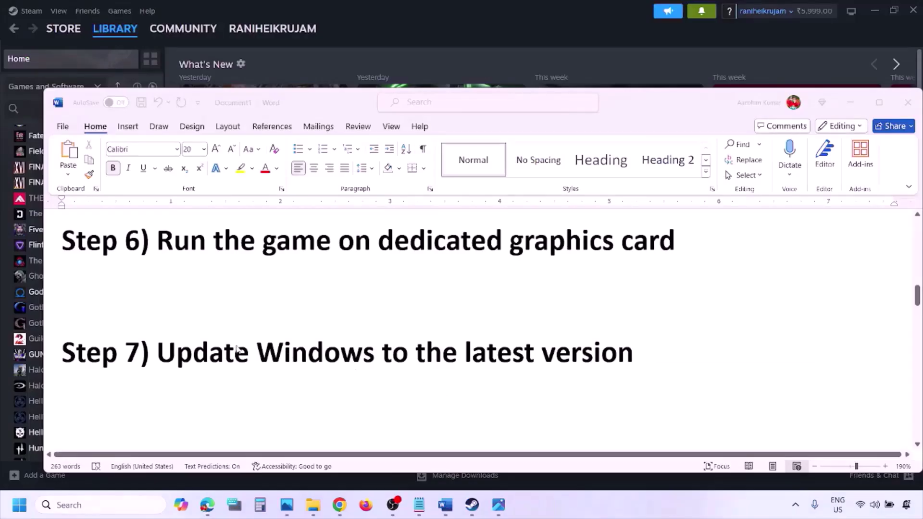
Step: Highlight the Step 7 heading, then run Check for updates on the Windows Update page
left_click(204, 344)
left_click_drag(158, 353, 623, 364)
key("super+i")
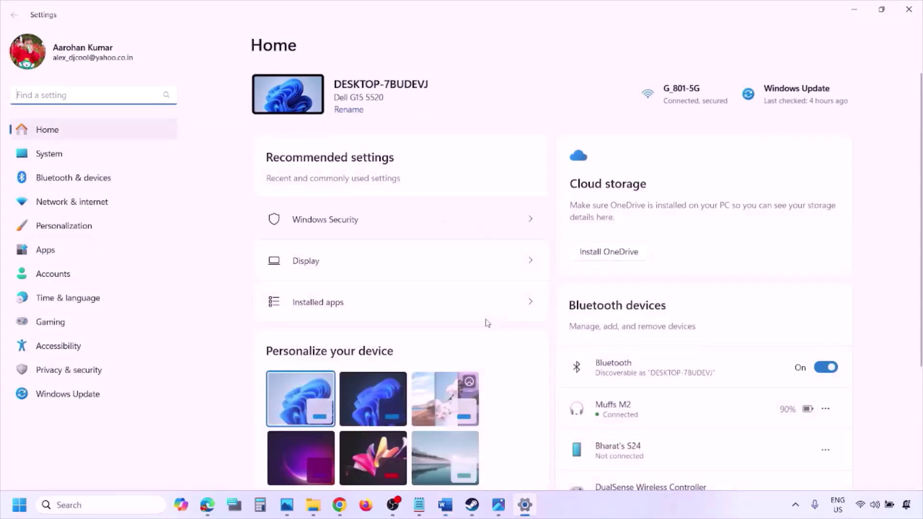
left_click(79, 399)
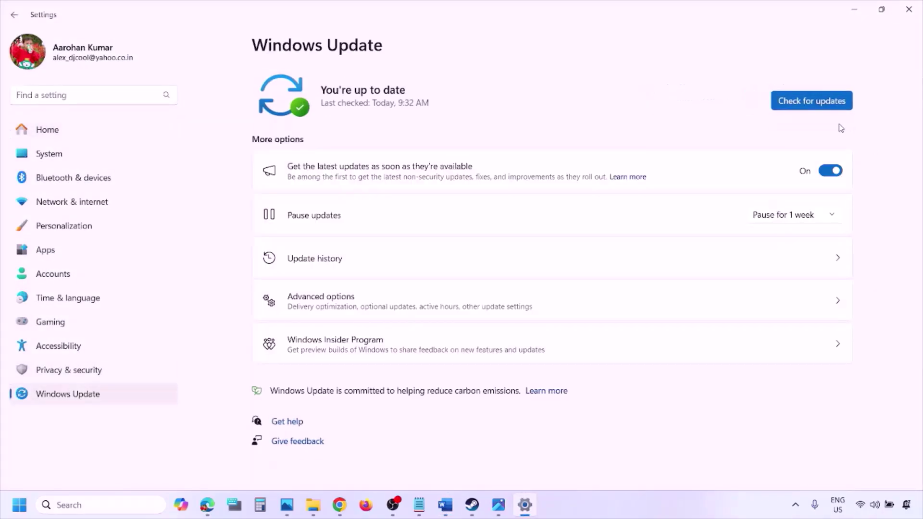
left_click(811, 103)
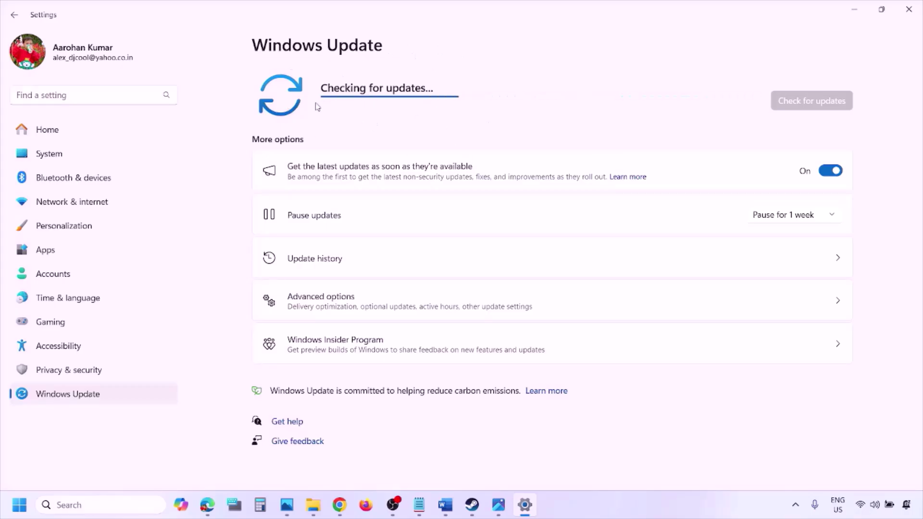
Step: Glance at the Start power options, then return to Word and scroll to Step 8
left_click(20, 511)
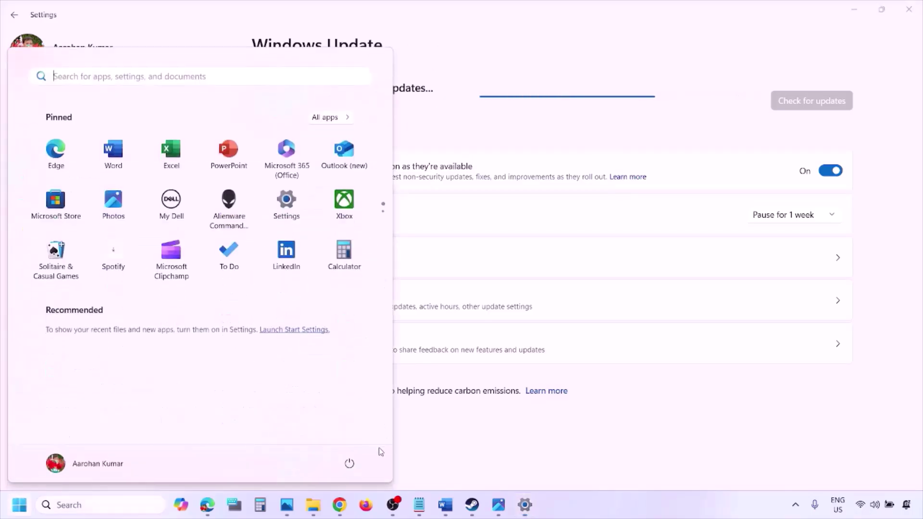
left_click(351, 464)
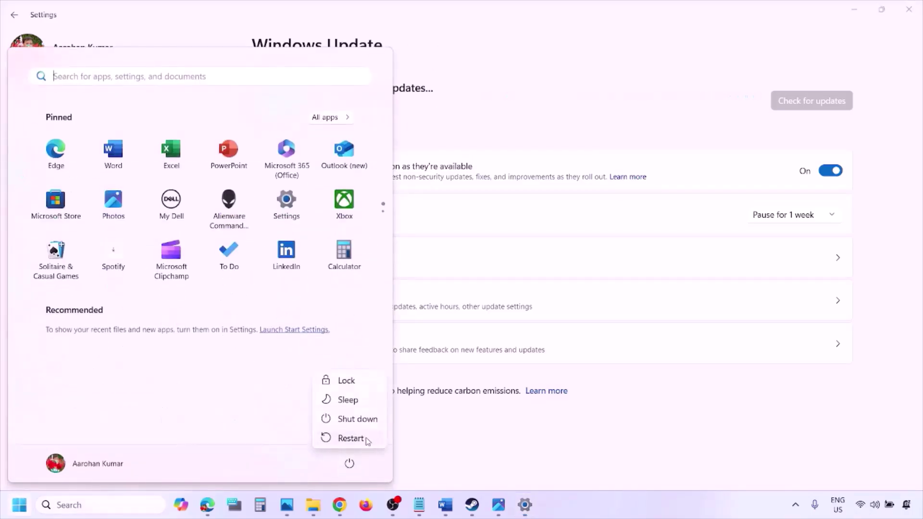
left_click(446, 510)
scroll(404, 376, "down", 3)
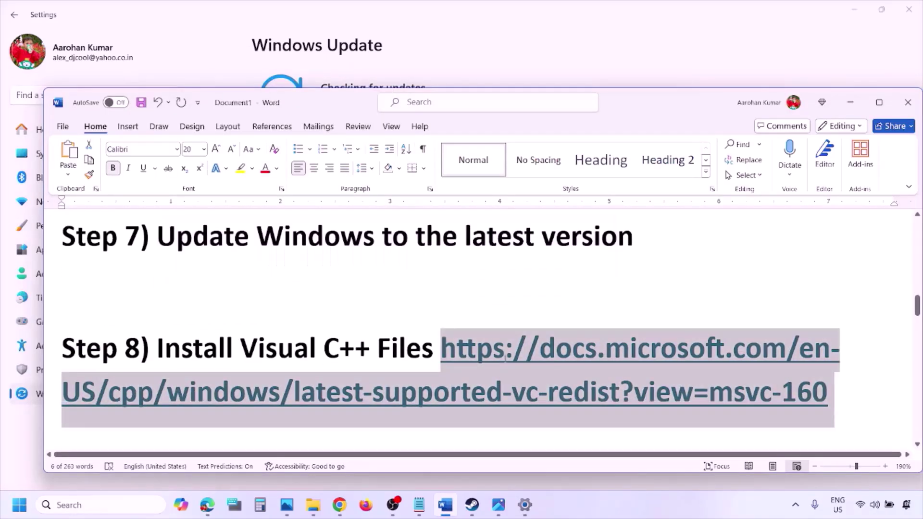
Step: Load the pasted Visual C++ redistributable page in a new Chrome window
right_click(339, 504)
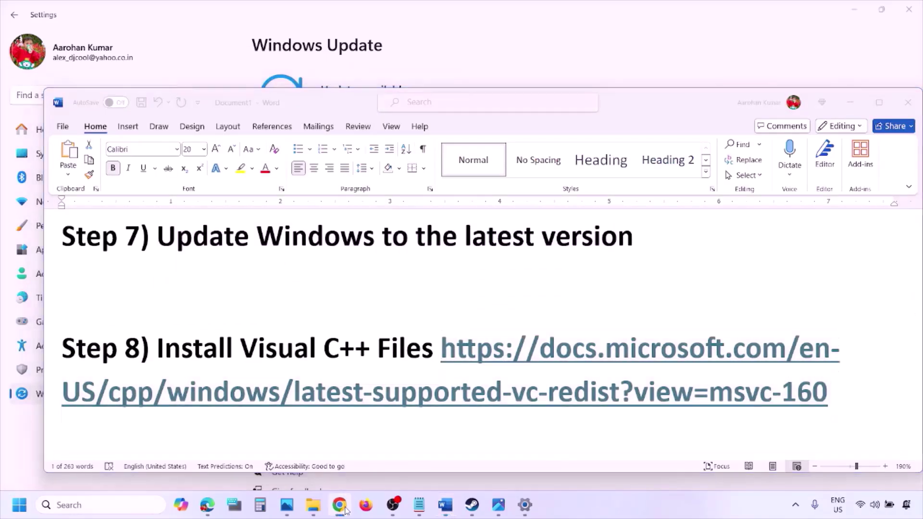
left_click(301, 400)
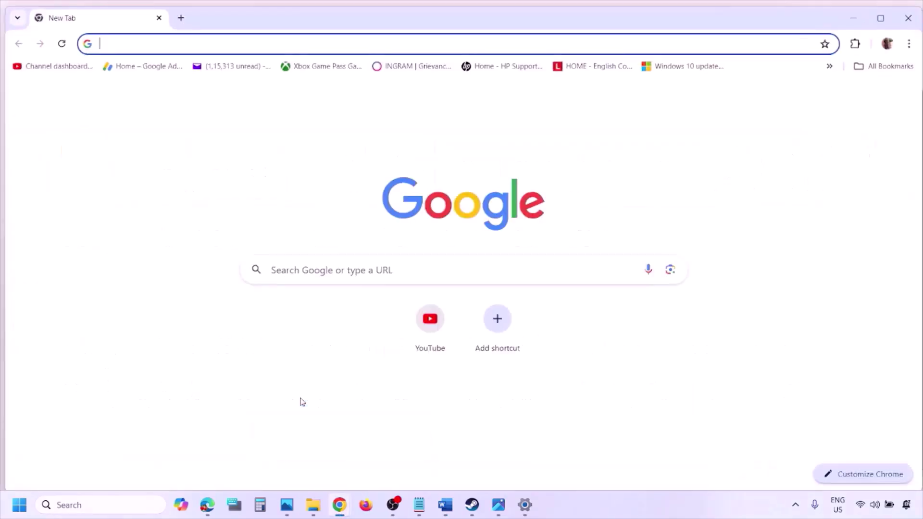
type("https://docs.microsoft.com/en-US/cpp/windows/latest-supported-vc-redist?view=msvc-160")
key("Return")
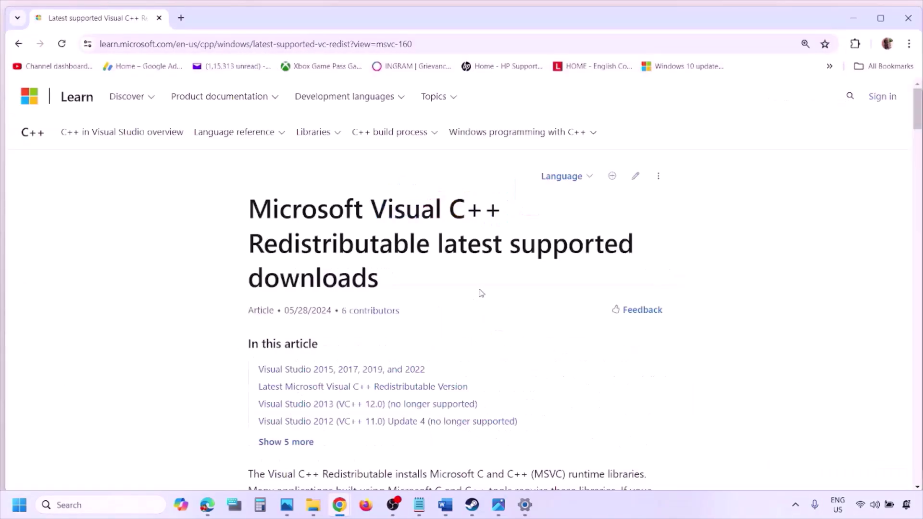
Step: Download the X86 vc_redist.x86.exe package from the redistributable table
scroll(401, 282, "down", 5)
scroll(401, 281, "down", 4)
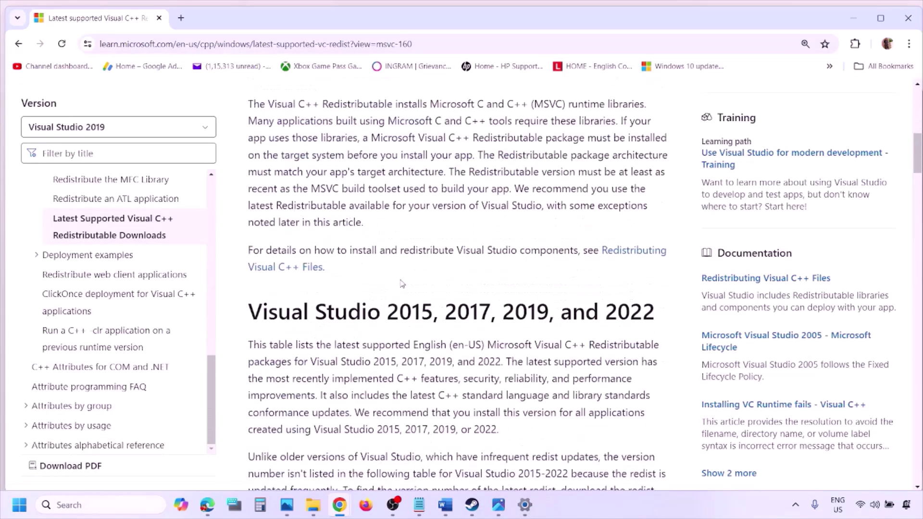
left_click_drag(290, 257, 619, 258)
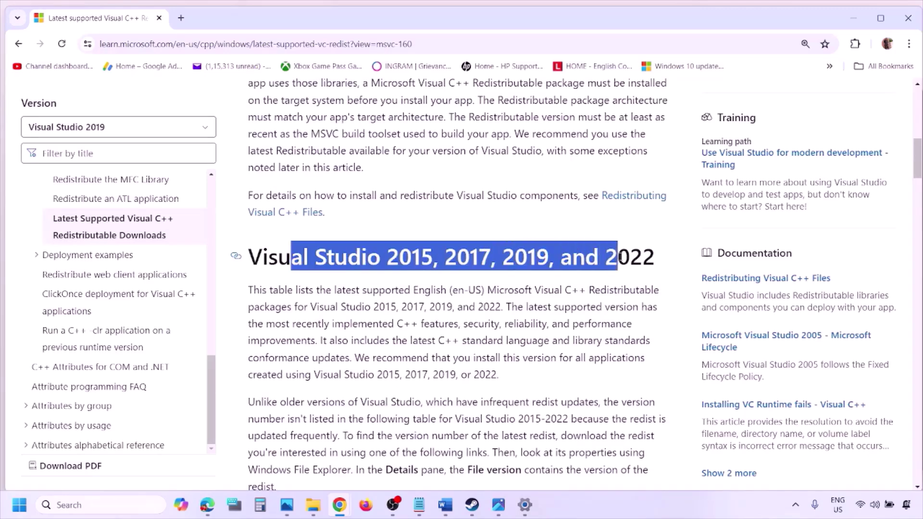
scroll(405, 342, "down", 10)
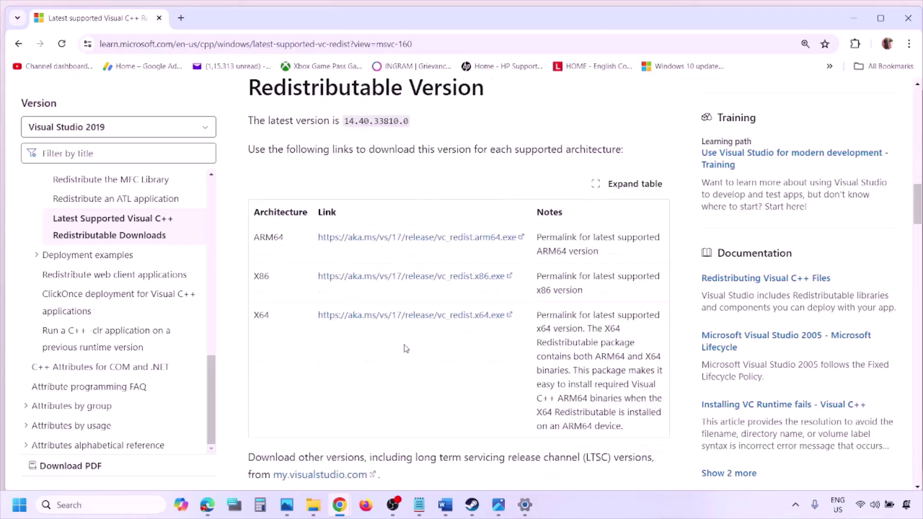
double_click(261, 277)
double_click(263, 313)
left_click_drag(256, 274, 453, 286)
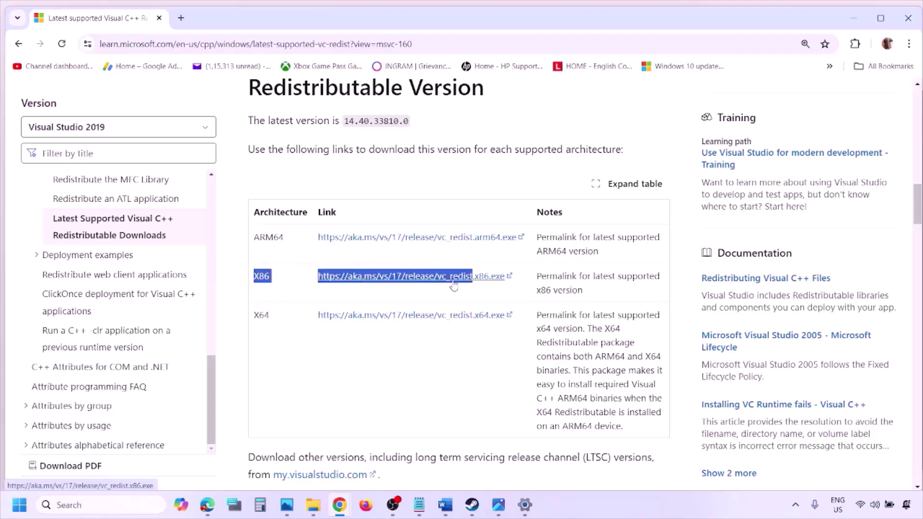
left_click(453, 287)
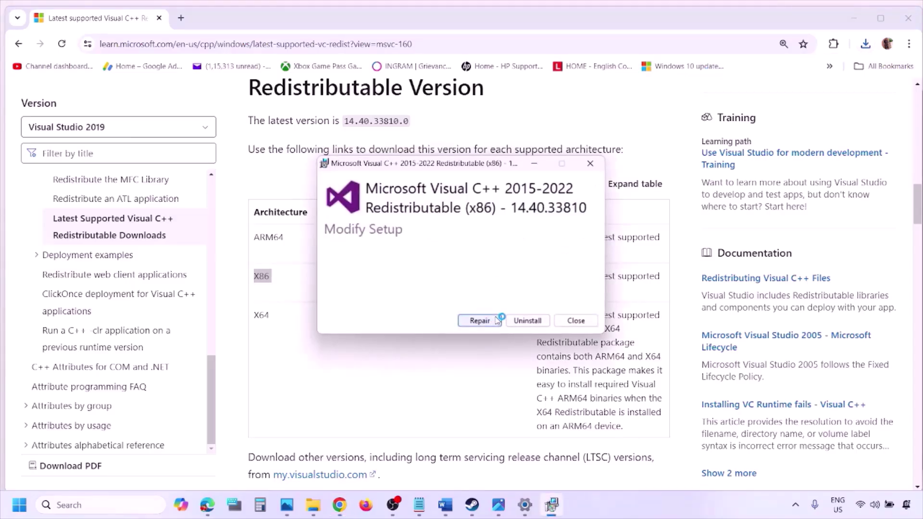
Step: Repair the x86 redistributable, then download vc_redist.x64.exe and repair it, placing both setups side by side
left_click(496, 320)
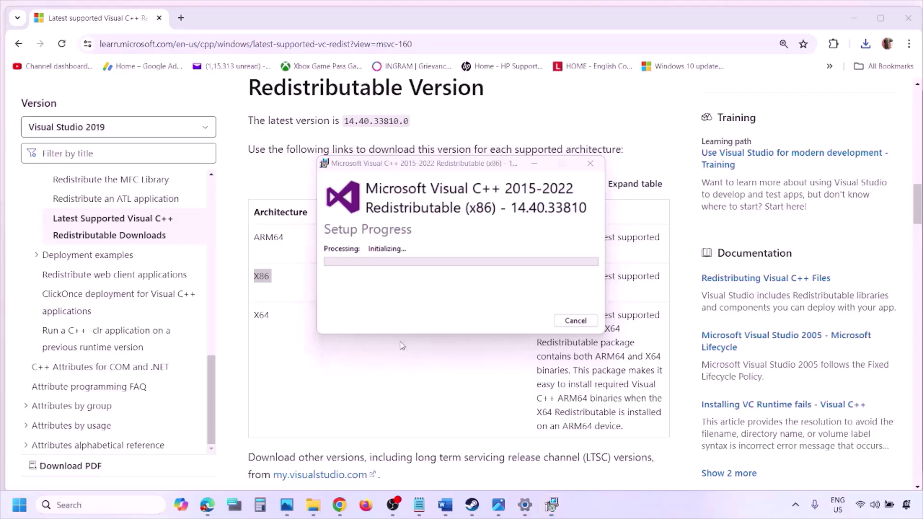
double_click(261, 316)
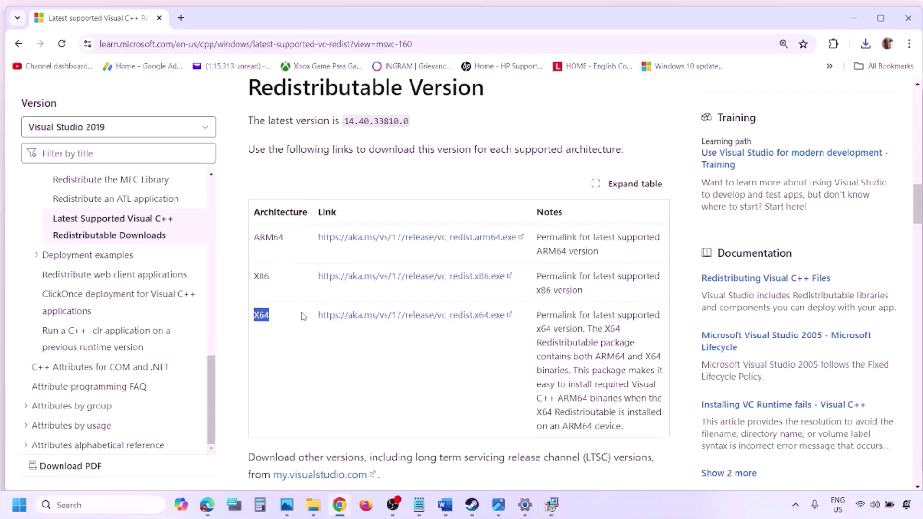
left_click(418, 319)
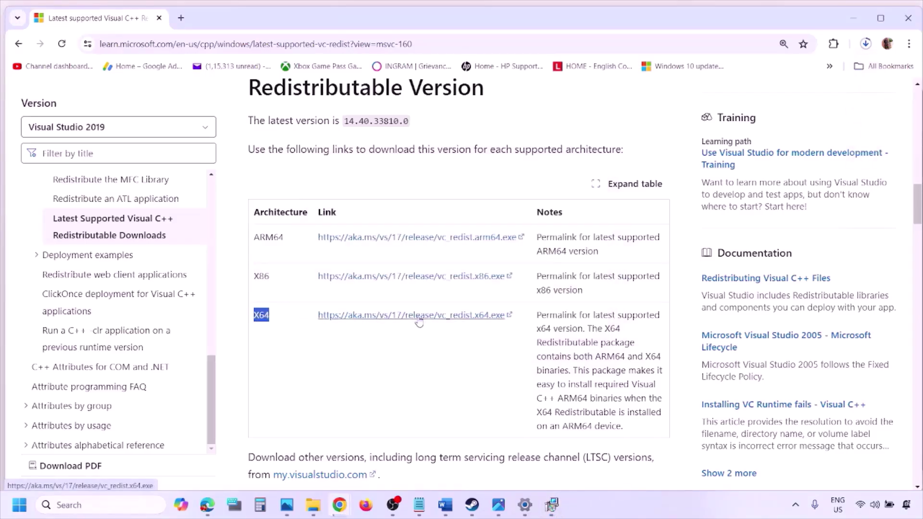
left_click(552, 512)
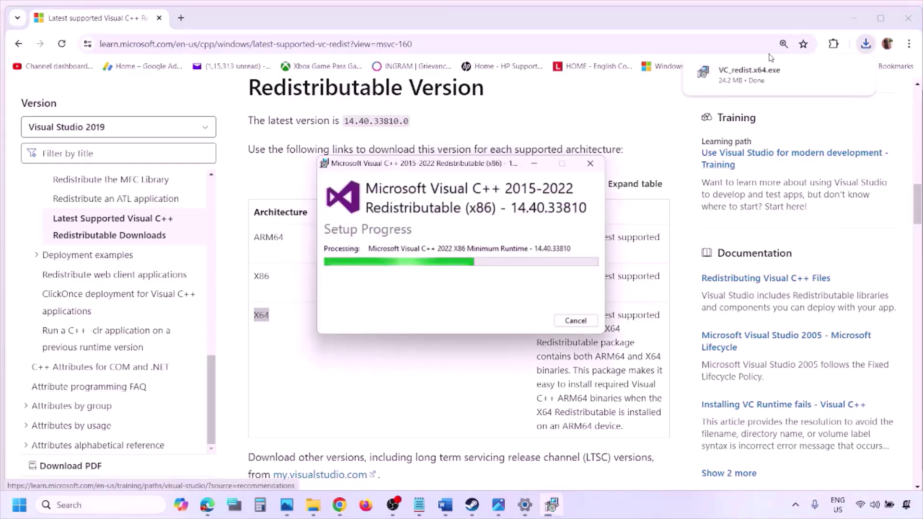
left_click(770, 80)
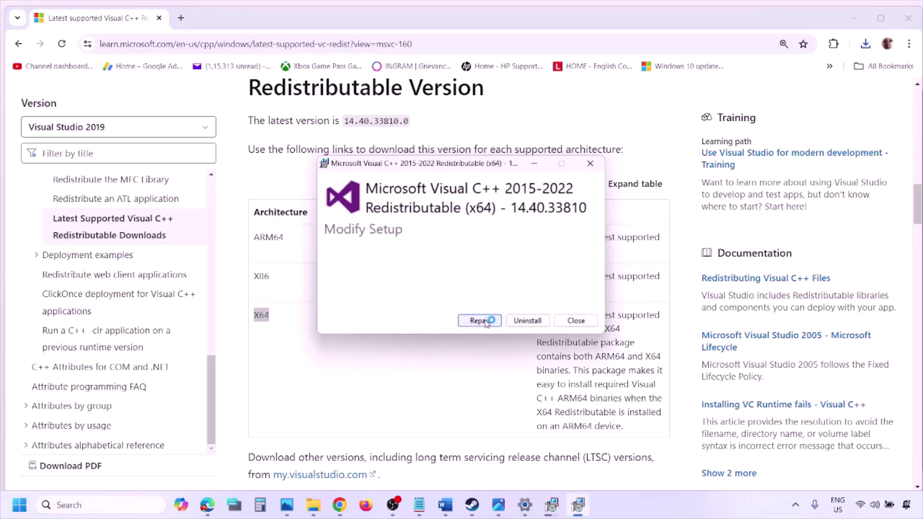
left_click(480, 321)
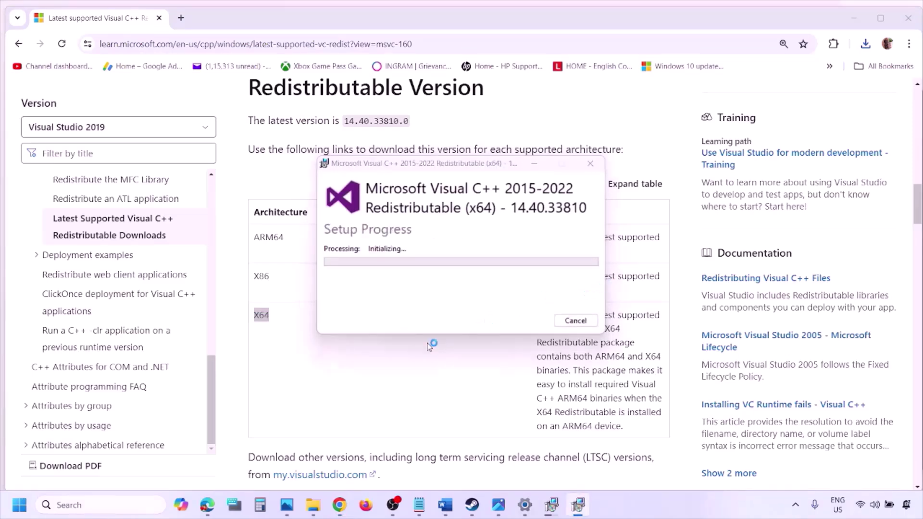
left_click(552, 504)
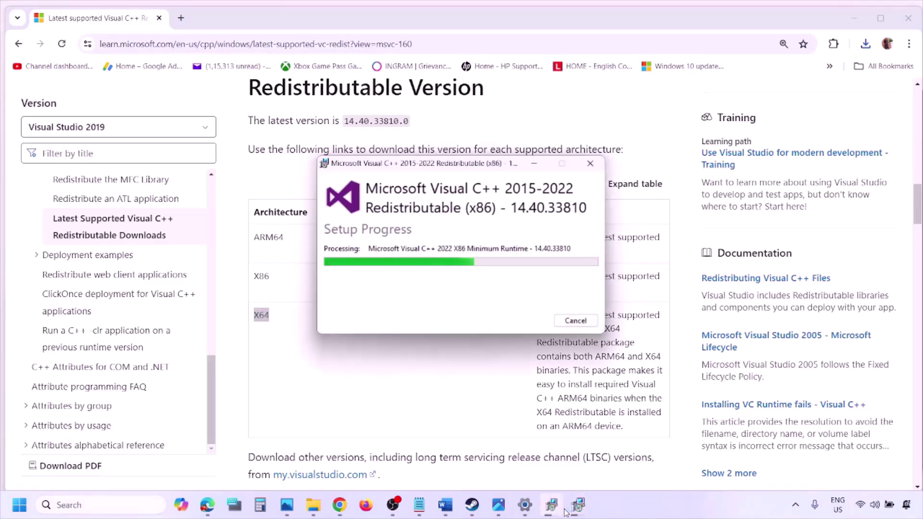
left_click_drag(507, 163, 292, 205)
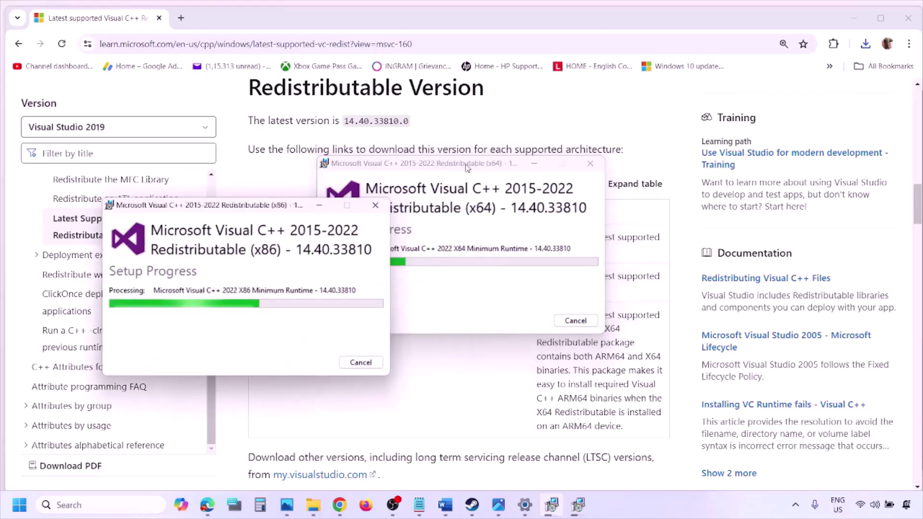
left_click_drag(433, 163, 550, 214)
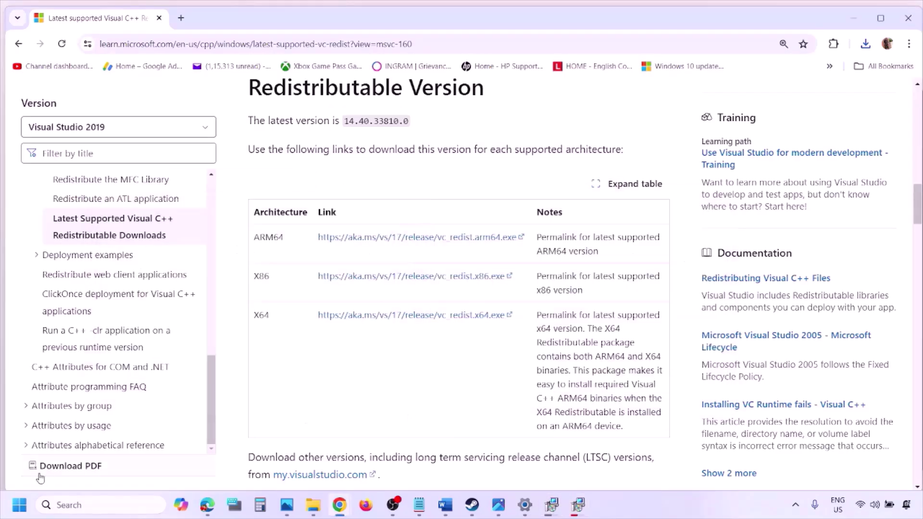
Step: Glance at the Start power options, then return to Word and scroll to Step 9
left_click(20, 505)
left_click(349, 462)
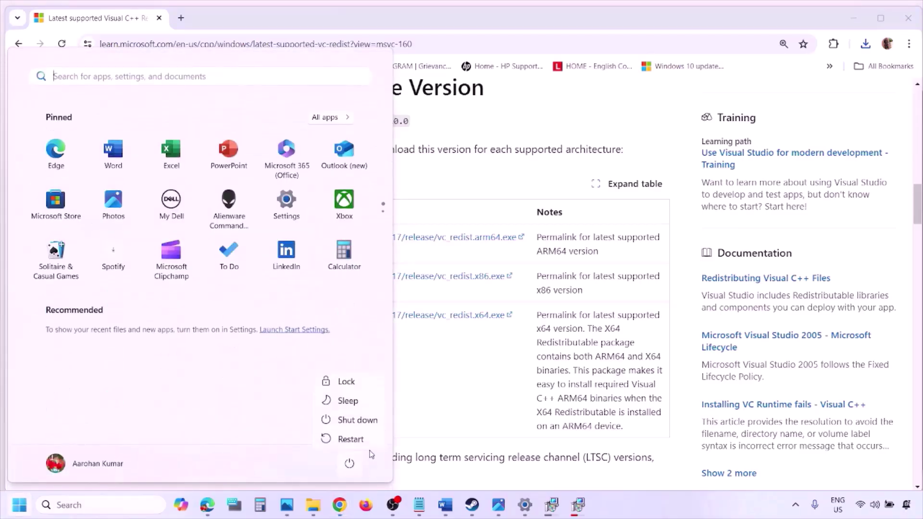
key("Escape")
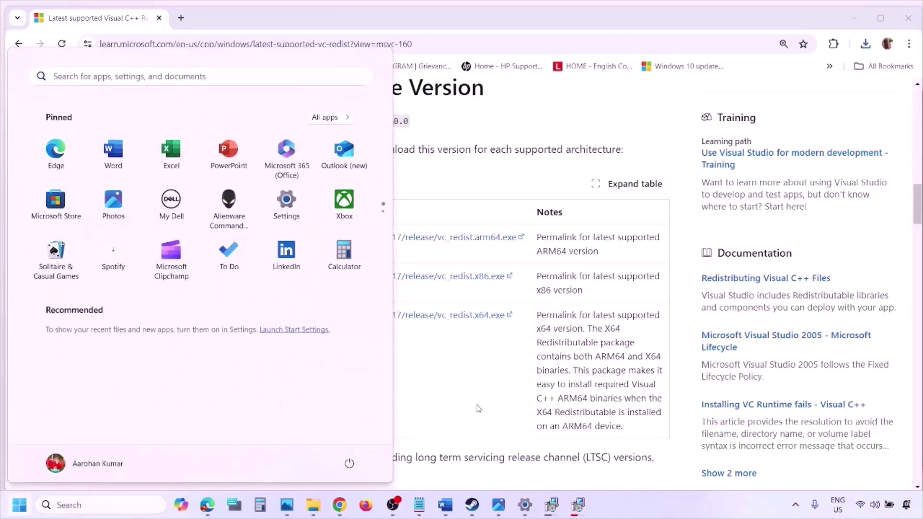
left_click(478, 408)
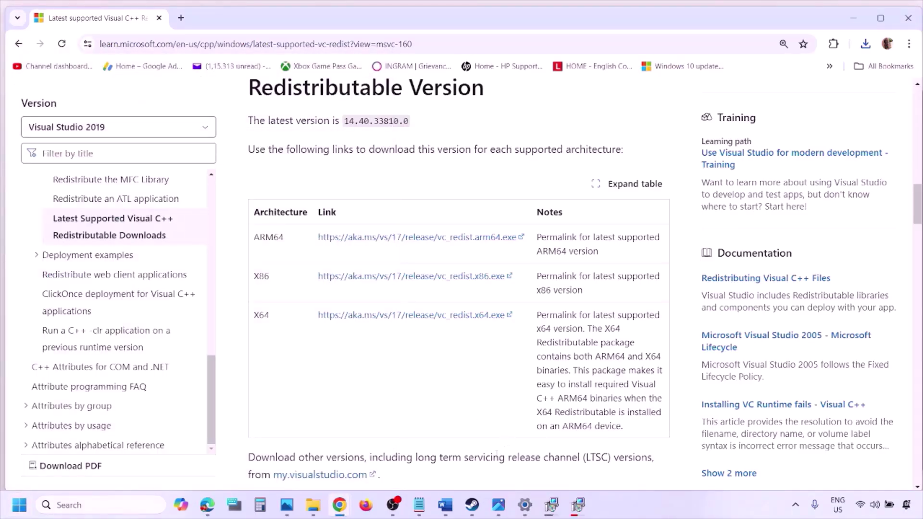
left_click(445, 505)
scroll(395, 326, "down", 3)
scroll(396, 326, "down", 3)
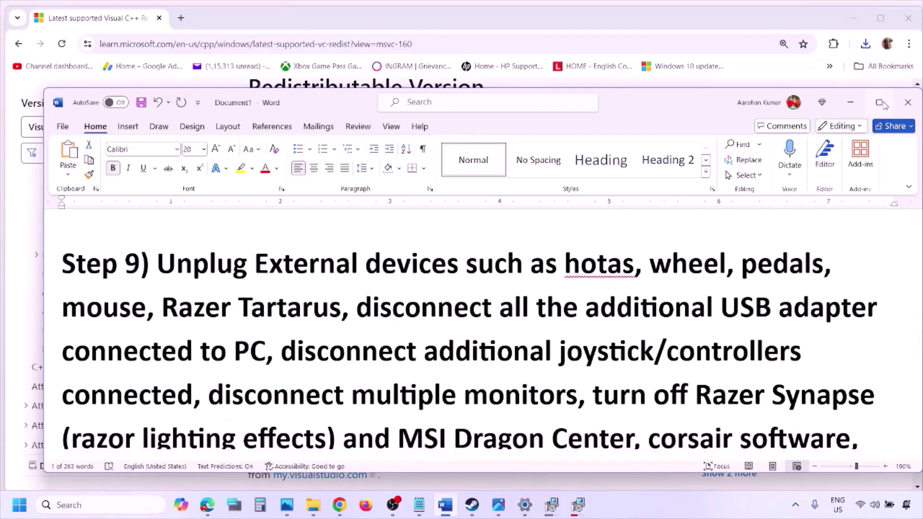
Step: Maximize Word and highlight the unplug devices, controllers and multiple monitors instructions
left_click(880, 103)
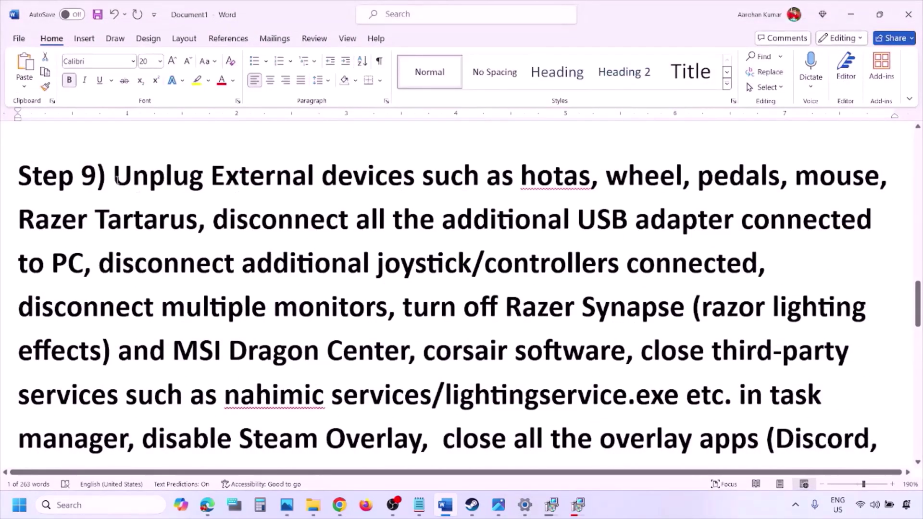
left_click_drag(114, 177, 743, 223)
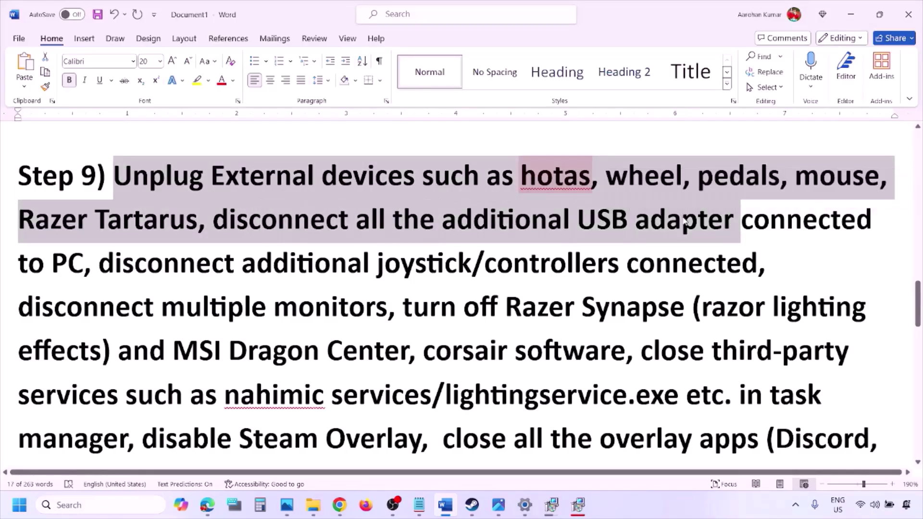
left_click(683, 217)
left_click_drag(100, 263, 759, 264)
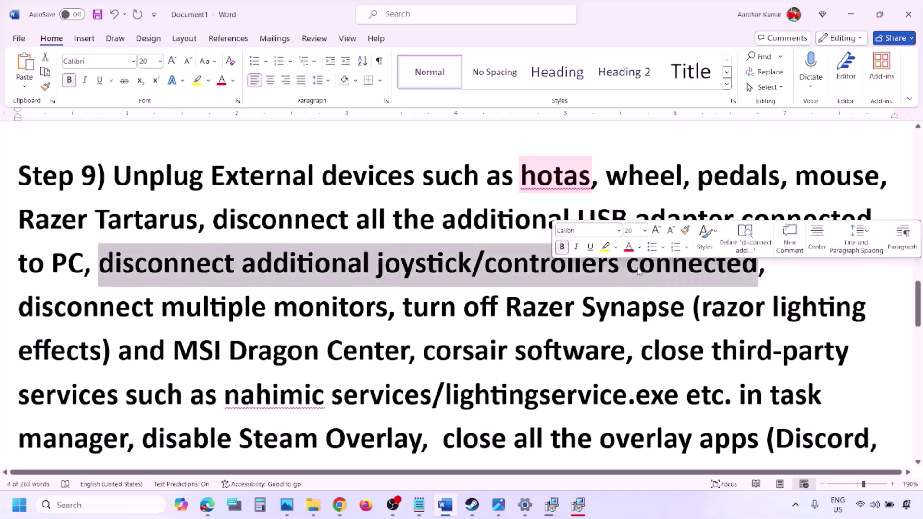
left_click(612, 288)
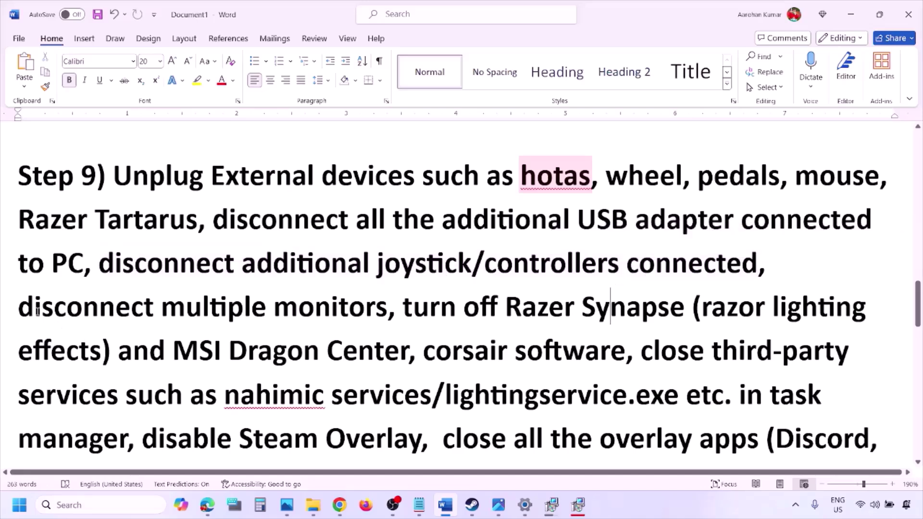
left_click_drag(33, 309, 318, 311)
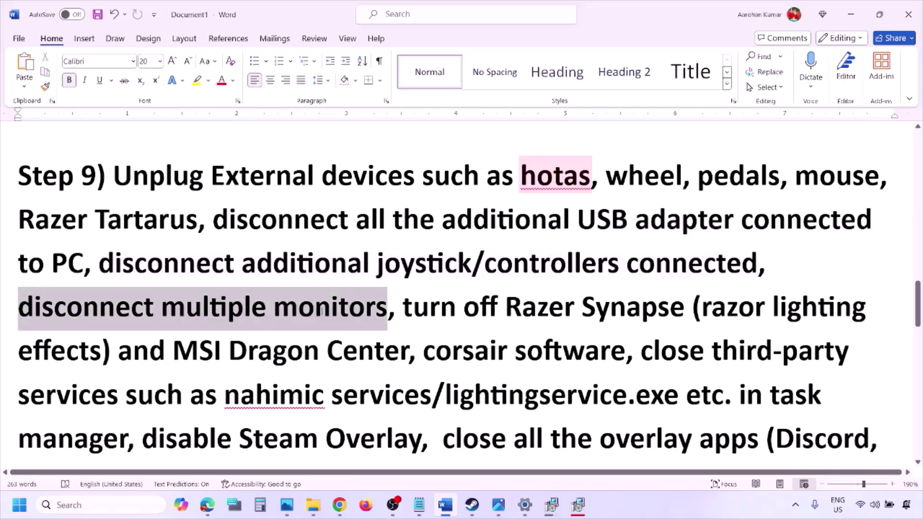
Step: Highlight the Razer Synapse and disable Steam Overlay instructions, then open the Steam screenshot in Photos
scroll(405, 259, "down", 1)
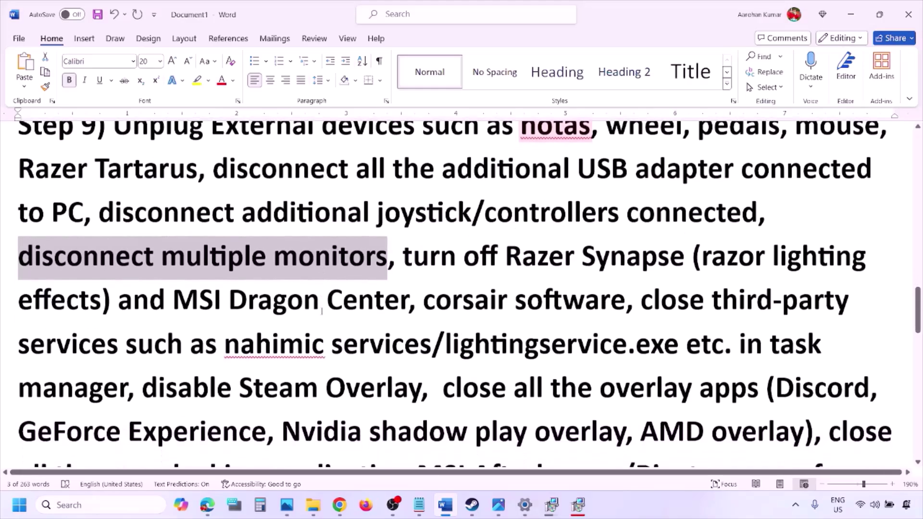
left_click_drag(405, 253, 134, 384)
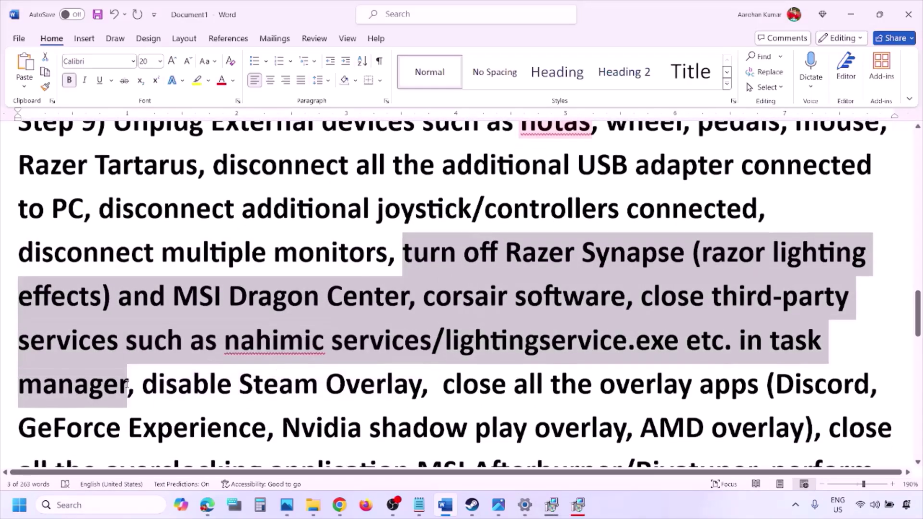
scroll(186, 324, "down", 1)
left_click_drag(143, 334, 420, 335)
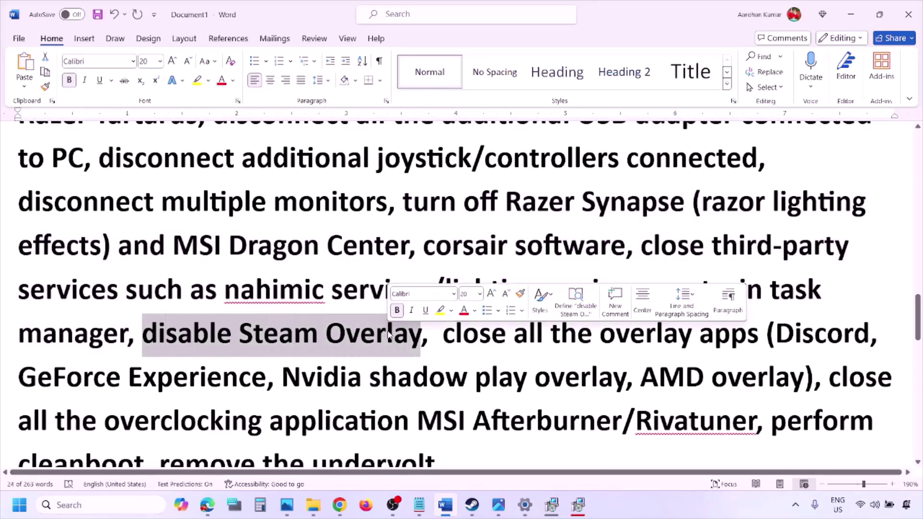
left_click(638, 511)
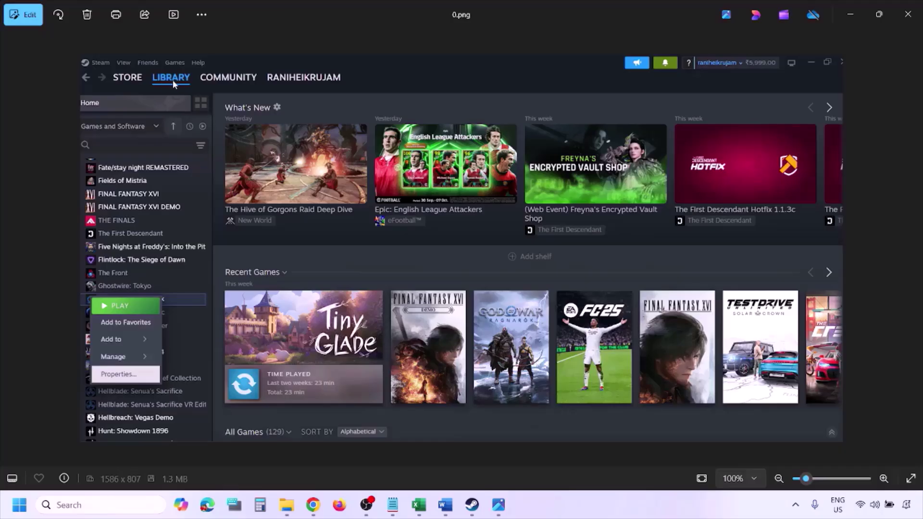
Step: Zoom the Steam screenshot in and back to 100%, then advance to the Discord Game Overlay screenshot
key("ctrl+plus")
key("ctrl+minus")
key("Right")
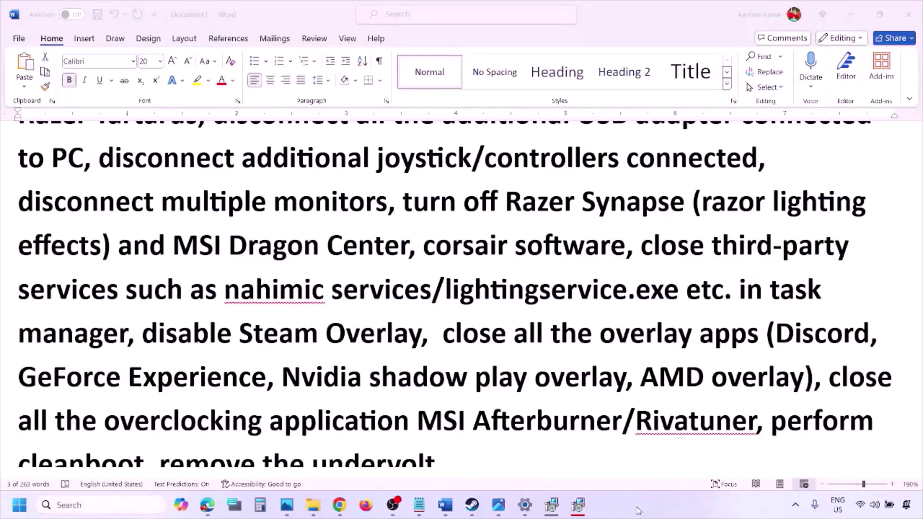
scroll(551, 383, "down", 2)
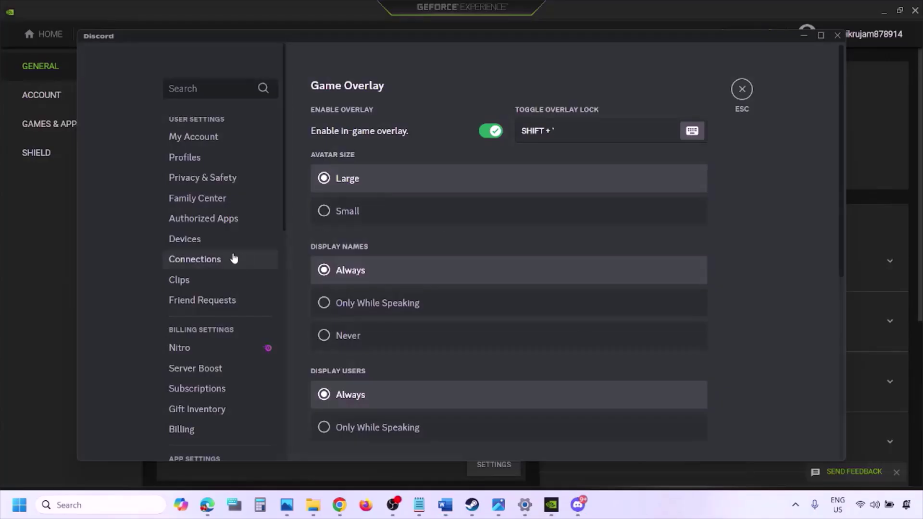
Step: Switch off Discord's in-game overlay and GeForce Experience's In-Game Overlay, then return to Word
scroll(227, 259, "down", 10)
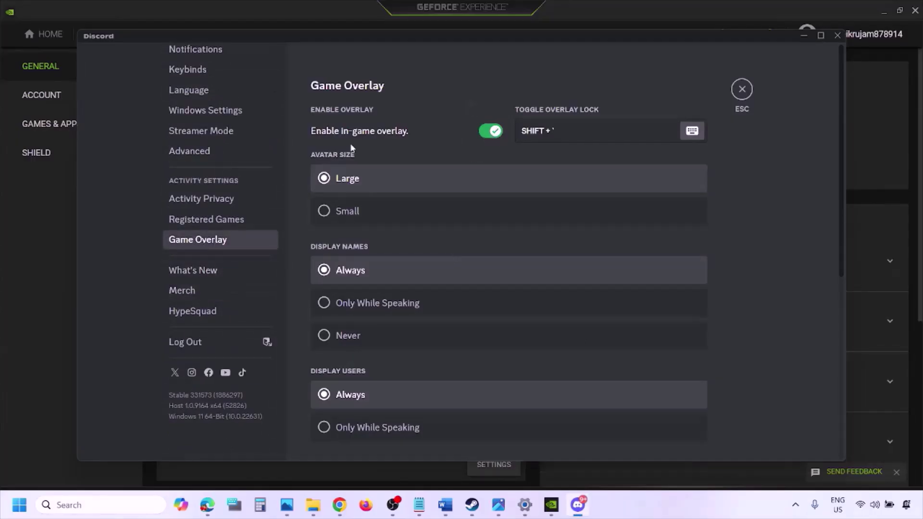
left_click(485, 133)
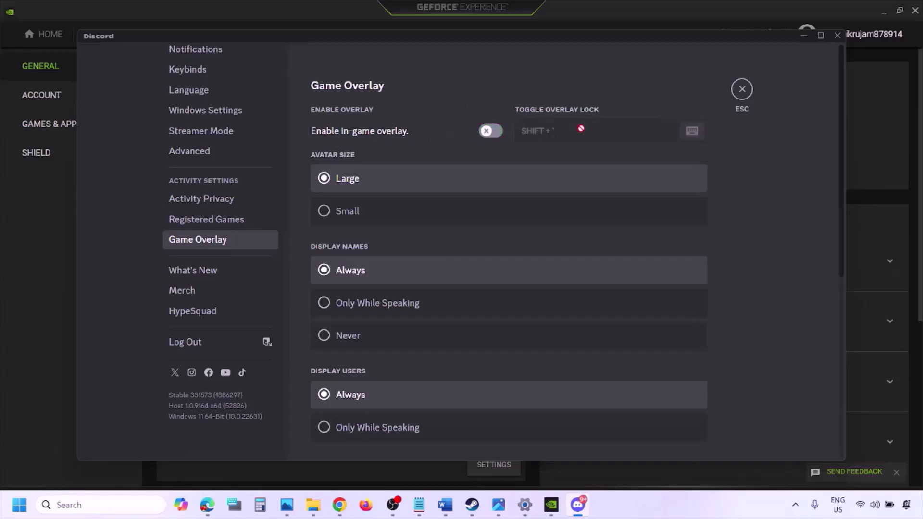
left_click(553, 506)
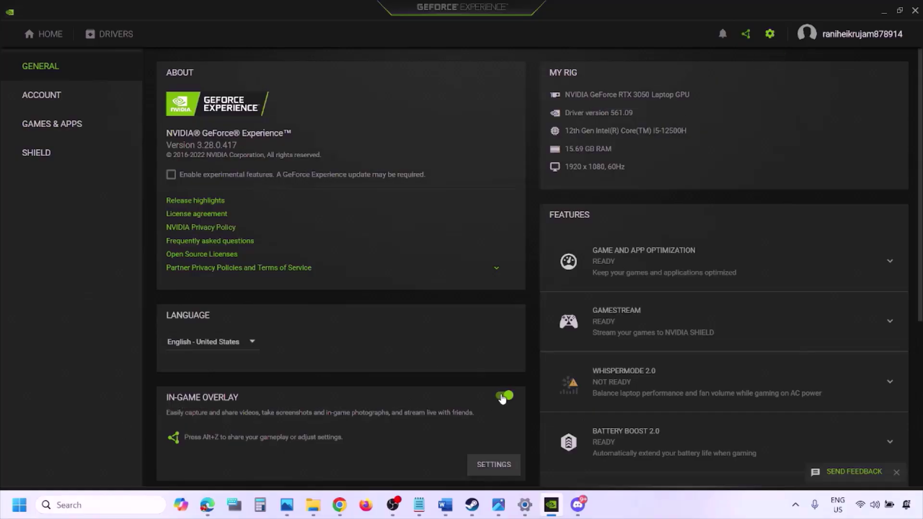
left_click(502, 398)
left_click(443, 511)
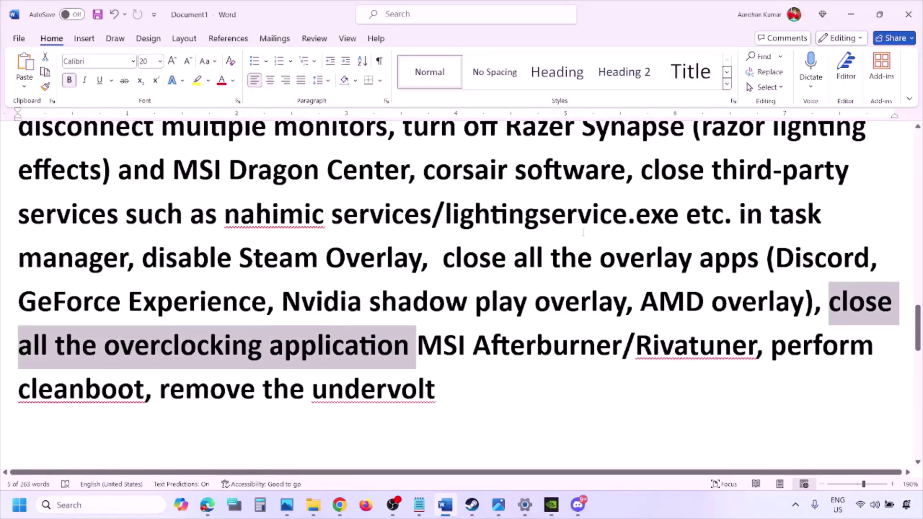
Step: Highlight the note about closing all the overlay apps
scroll(663, 169, "up", 2)
scroll(464, 281, "down", 2)
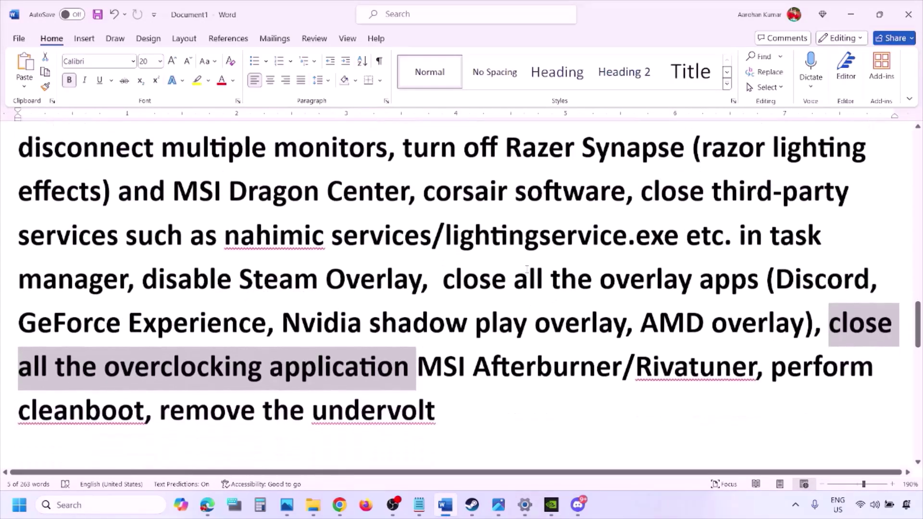
left_click_drag(455, 281, 720, 289)
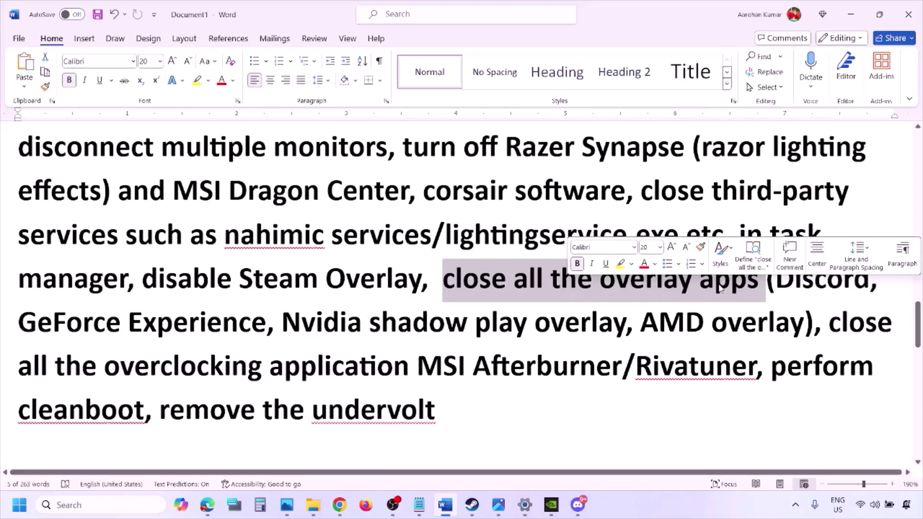
left_click(504, 288)
left_click_drag(444, 281, 764, 288)
Step: Quit Discord, NVIDIA, G HUB and one more background app from the hidden tray icons
left_click(797, 507)
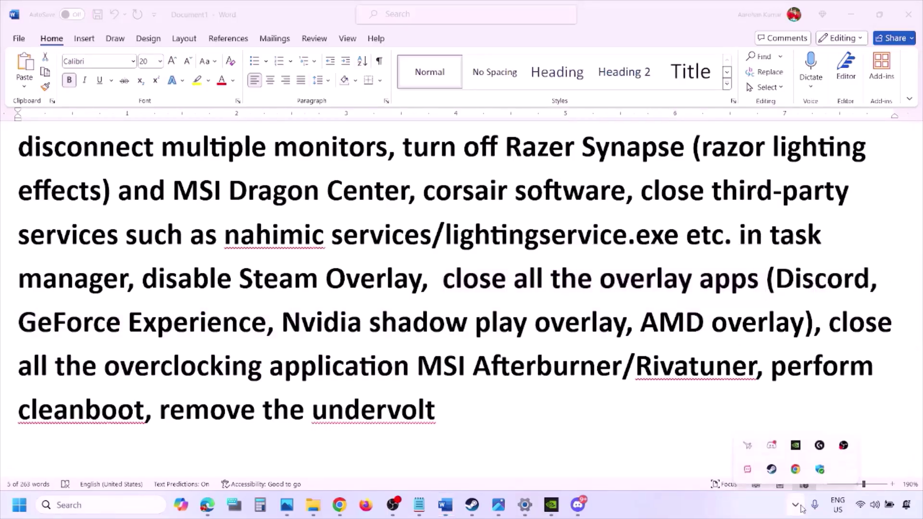
right_click(772, 446)
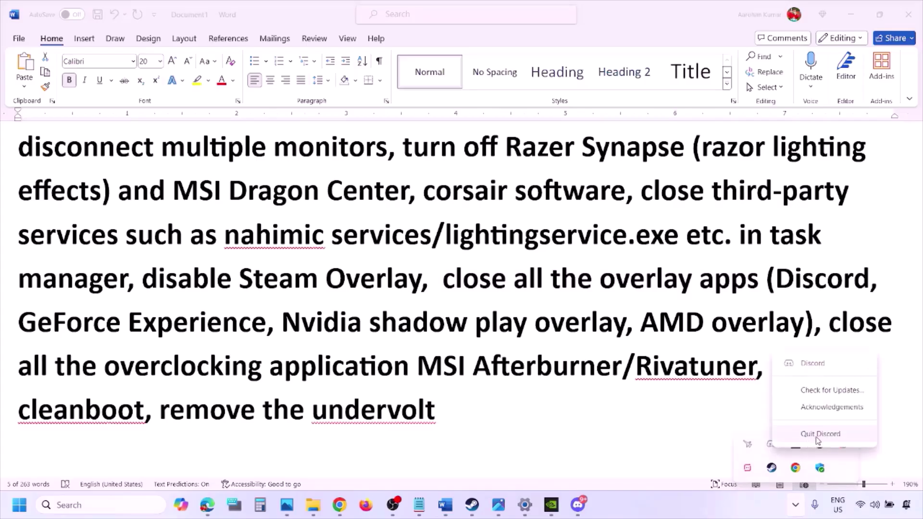
left_click(817, 438)
right_click(771, 446)
left_click(797, 449)
right_click(771, 446)
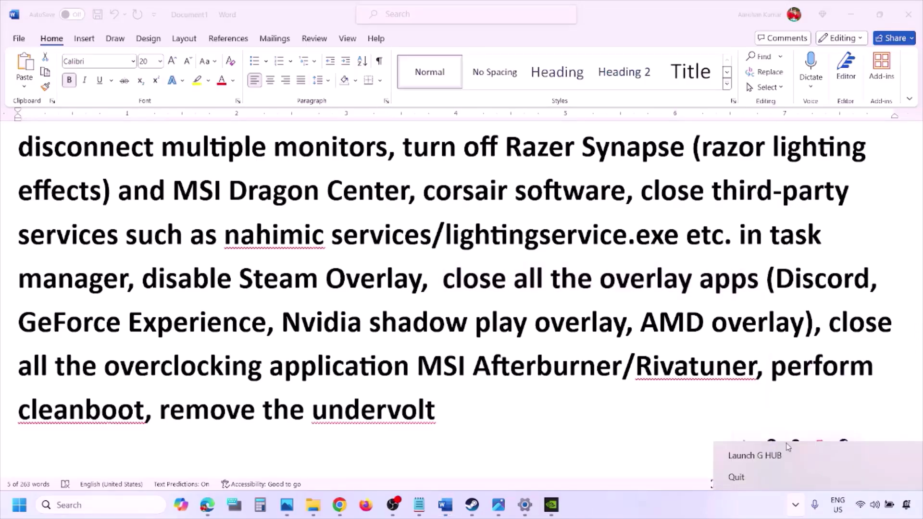
left_click(793, 475)
left_click(599, 304)
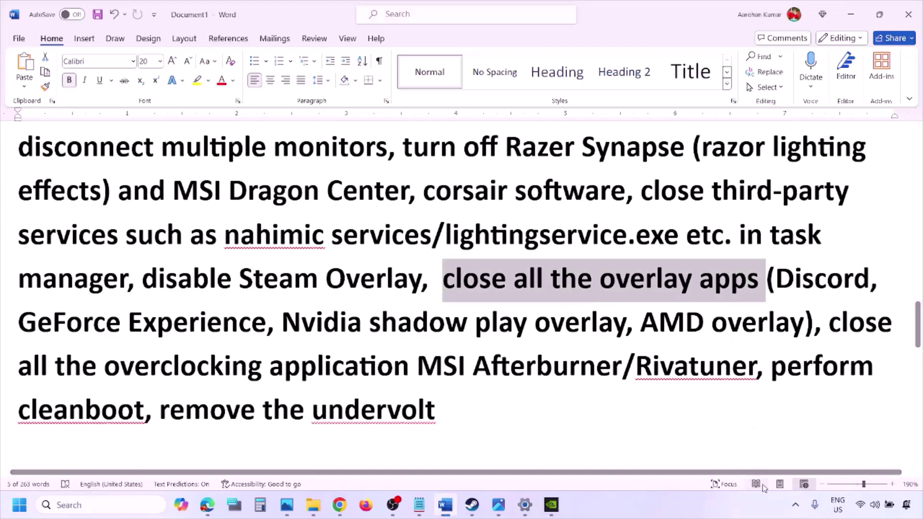
left_click(795, 505)
right_click(795, 447)
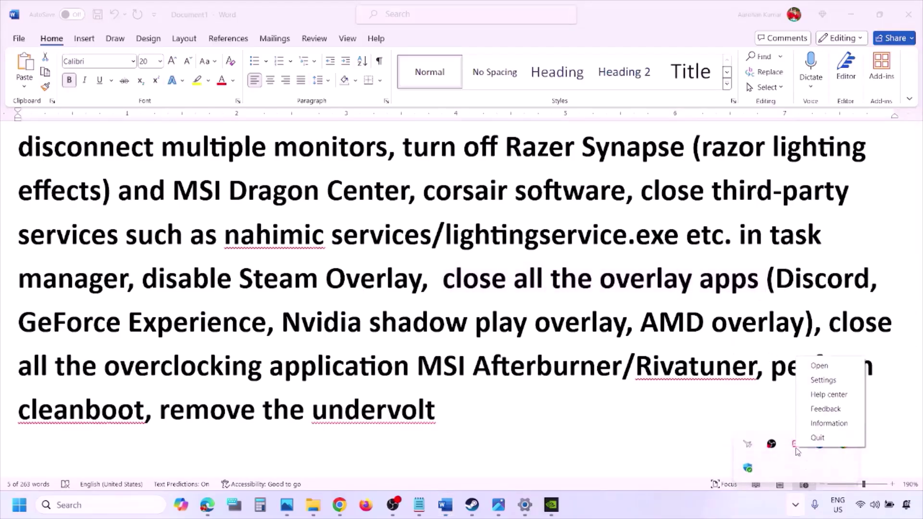
left_click(827, 438)
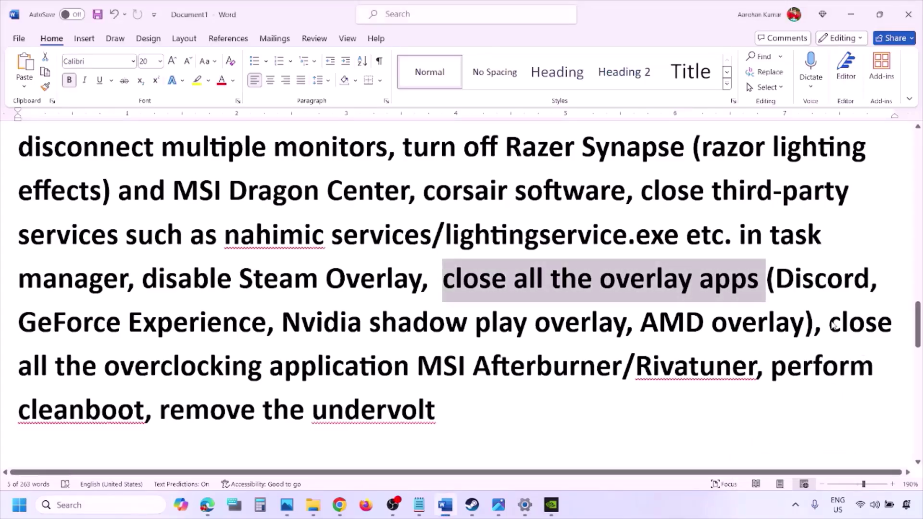
Step: Highlight the overclocking-apps note, close MSI Afterburner from the tray, and mark Rivatuner
left_click_drag(833, 325, 443, 368)
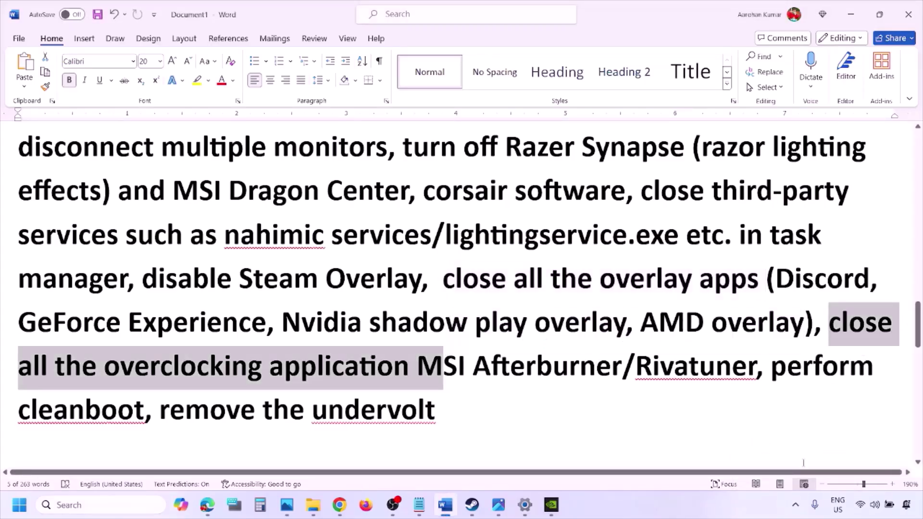
left_click(796, 506)
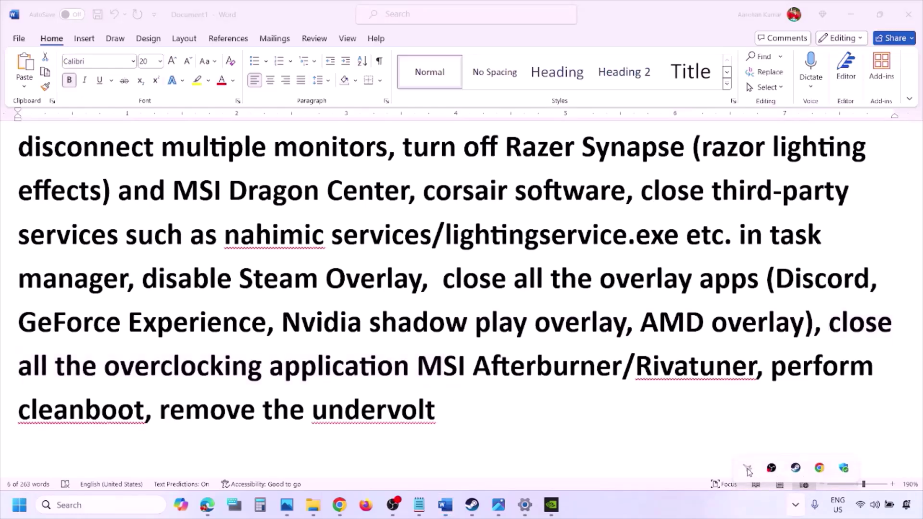
right_click(745, 470)
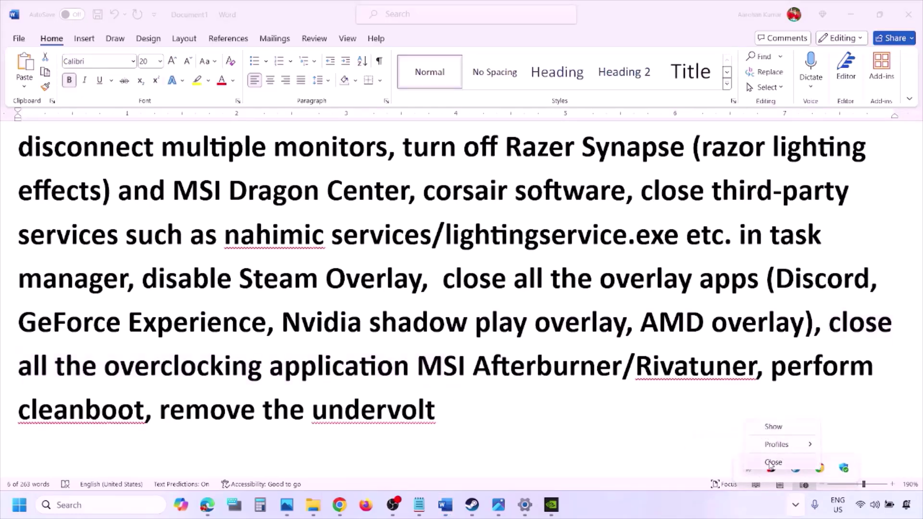
left_click(777, 462)
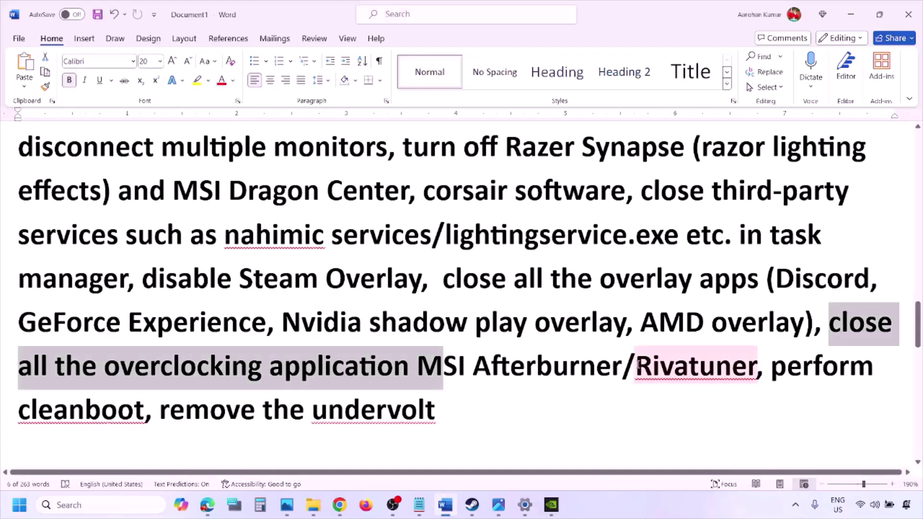
left_click_drag(637, 367, 849, 368)
Step: In System Configuration's Services tab, hide all Microsoft services, apply with OK, then point out 'cleanboot'
left_click(61, 502)
type("ystem")
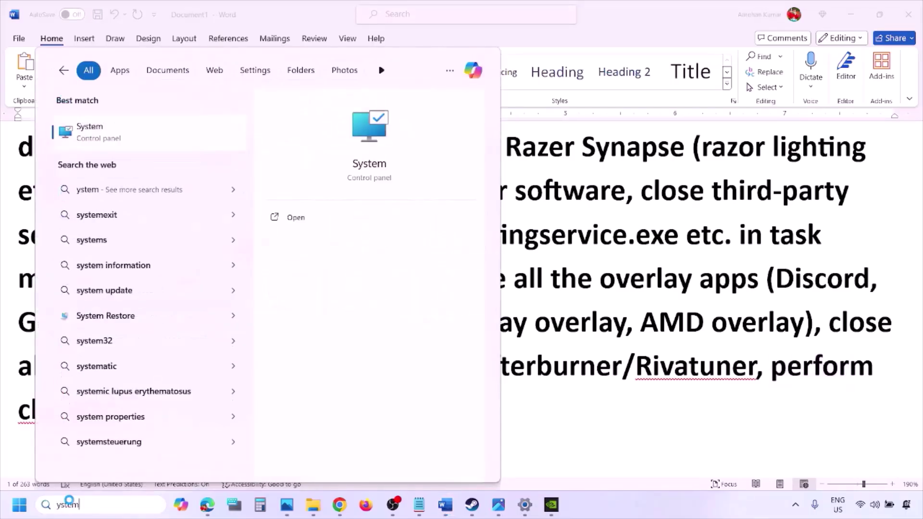
type("s")
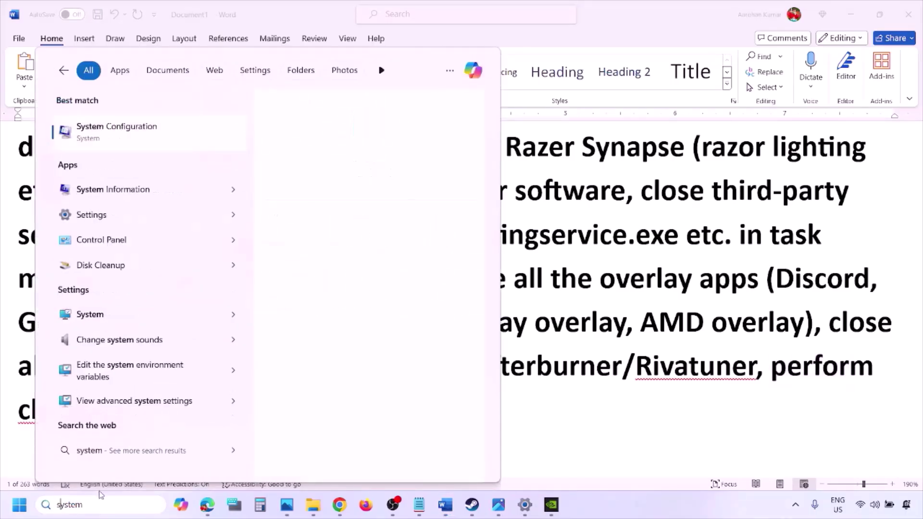
left_click(145, 136)
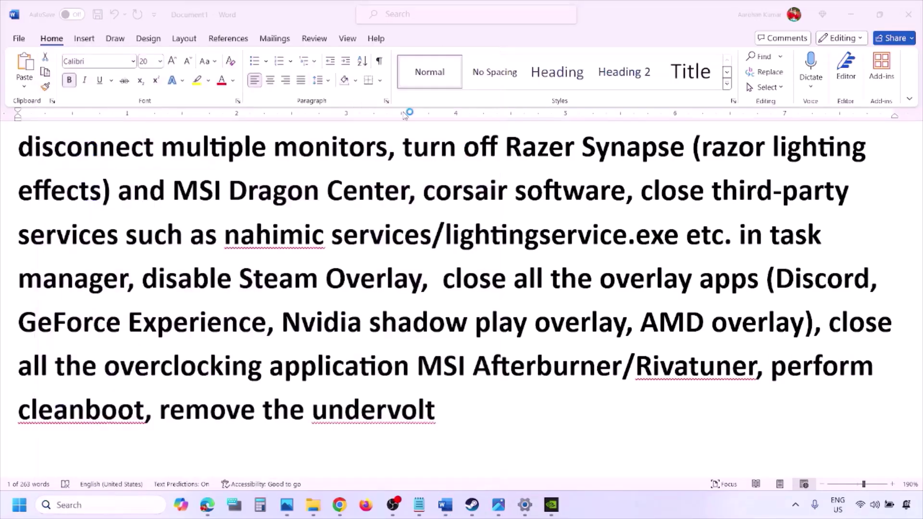
left_click(381, 159)
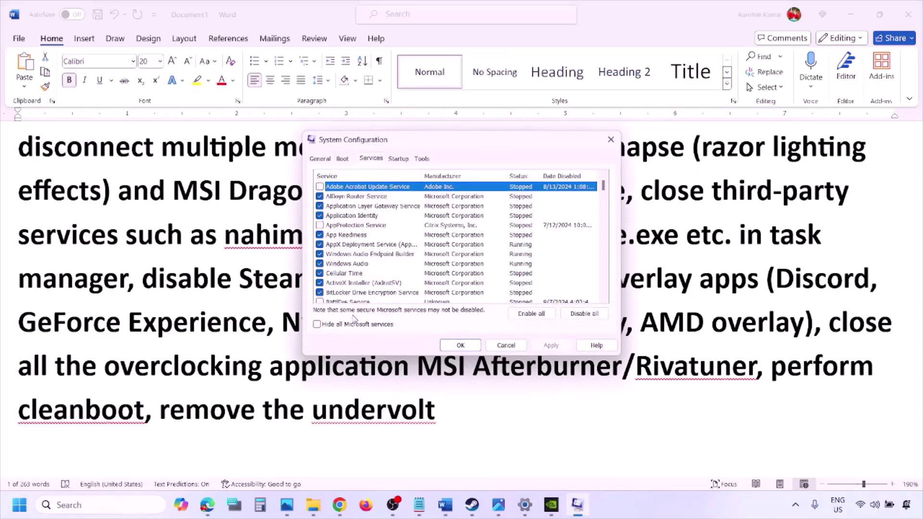
left_click(317, 325)
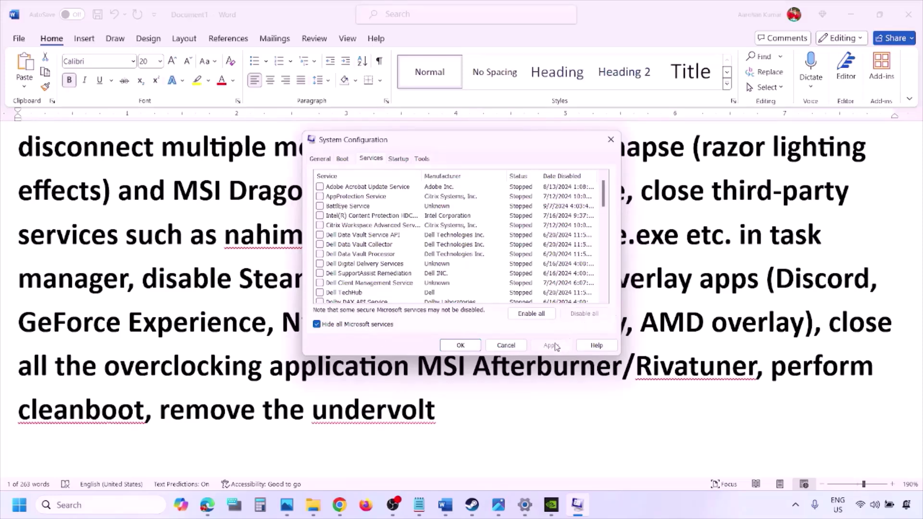
left_click(470, 344)
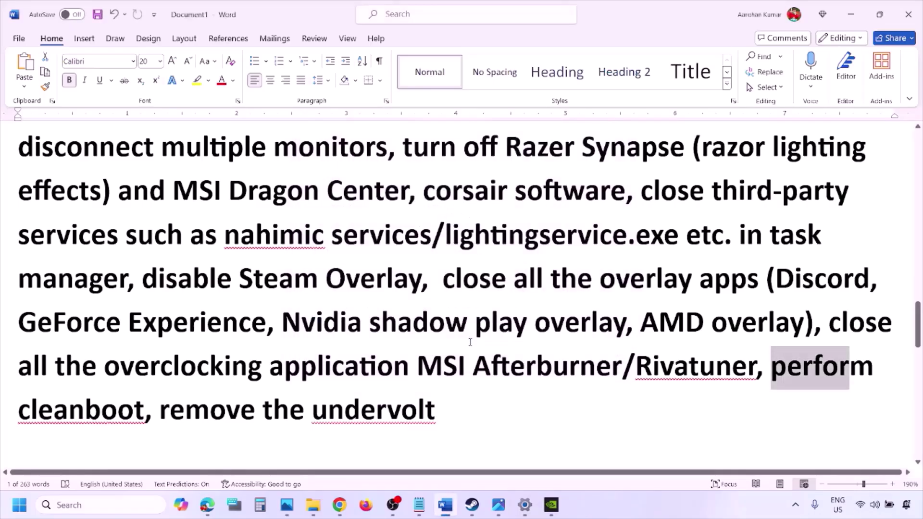
double_click(82, 409)
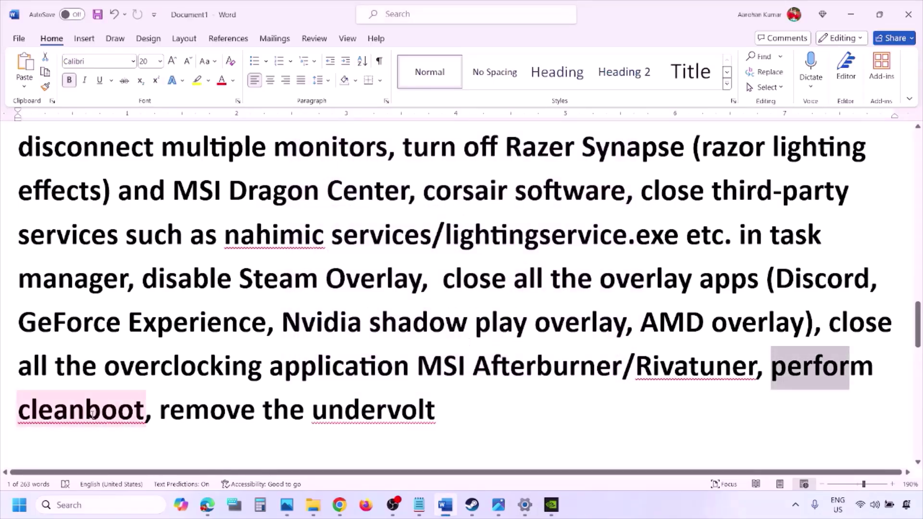